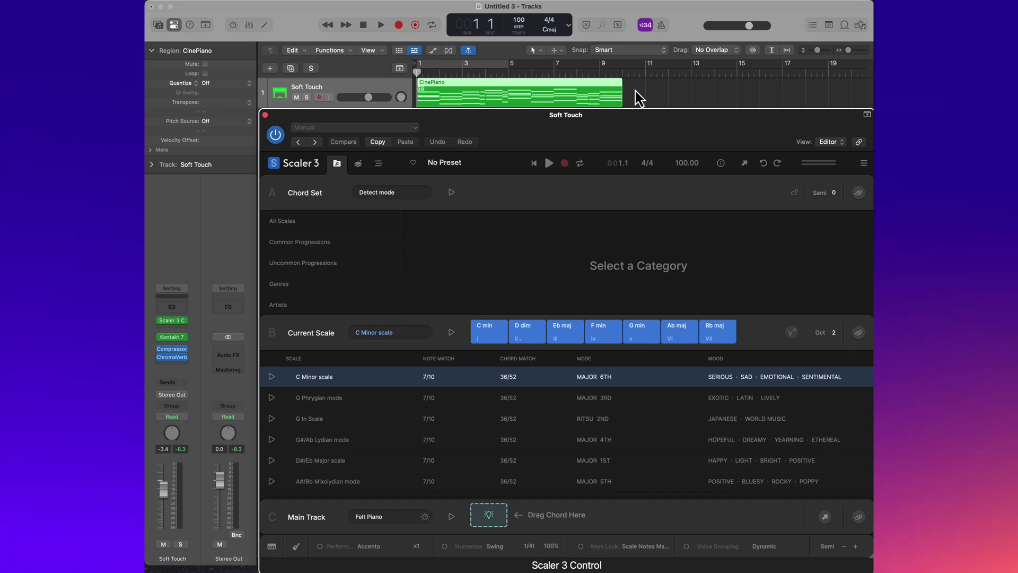
Switch Scaler 3's capture mode to Detect MIDI for the Soft Touch track.
click(569, 168)
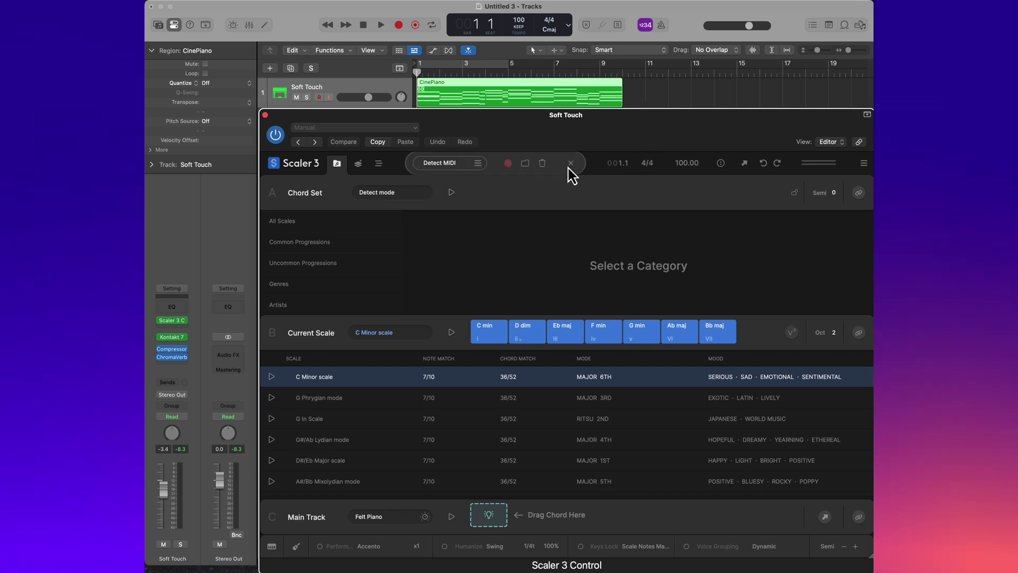
Pick the second detection option, arm detection, and play the project to capture twelve chords, C sus4 to C.
click(480, 164)
click(492, 200)
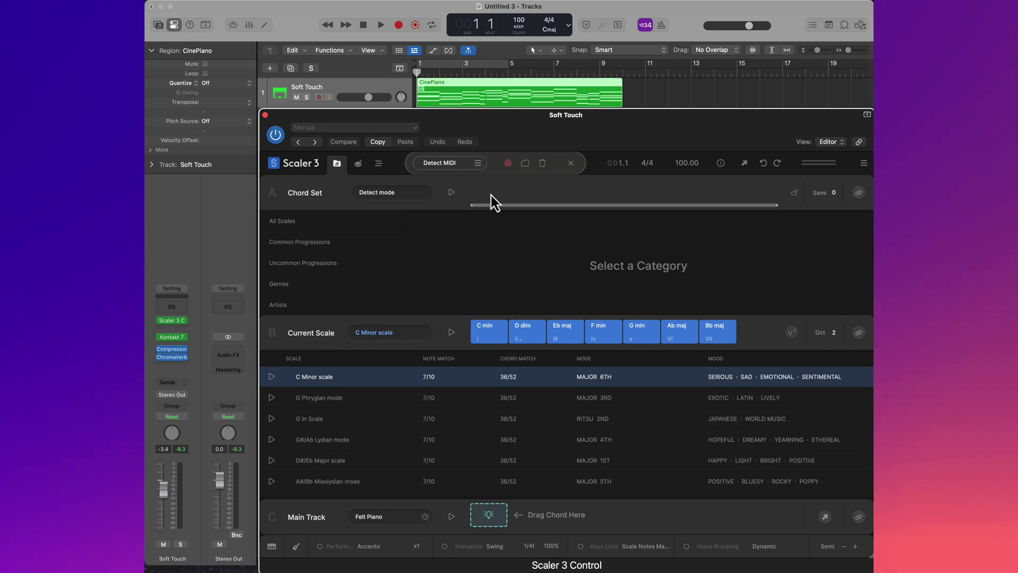
click(508, 164)
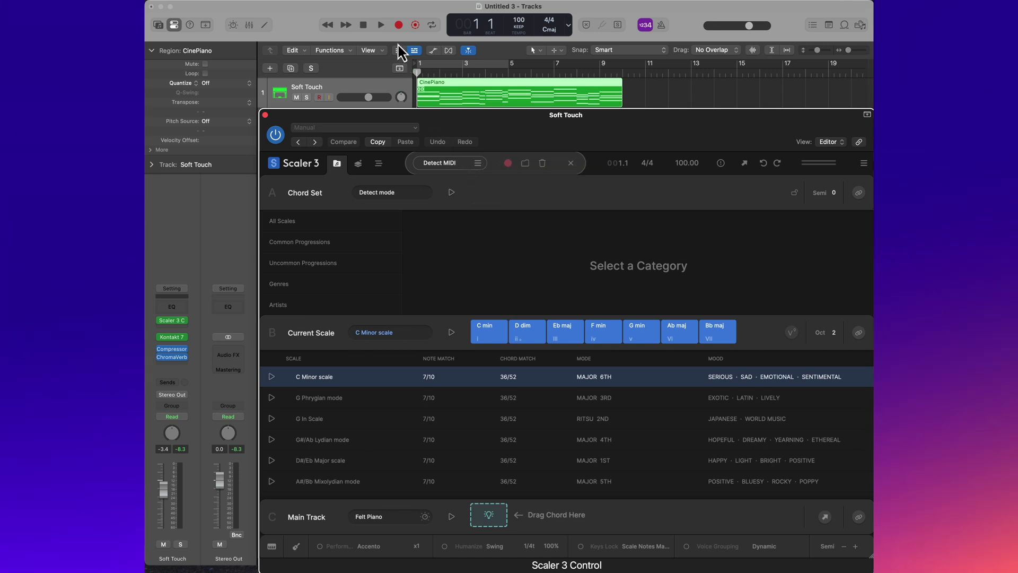
click(382, 25)
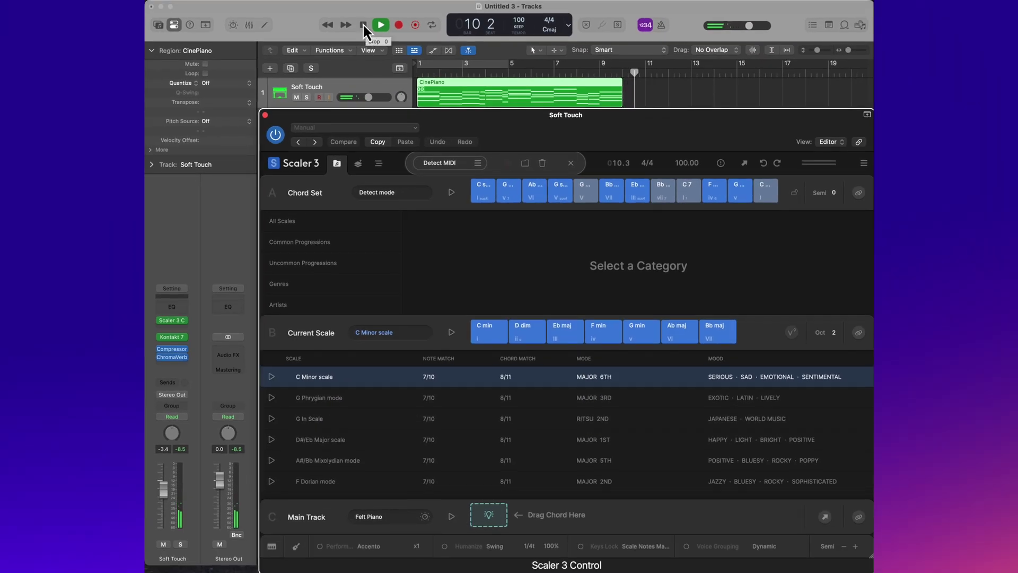
click(364, 25)
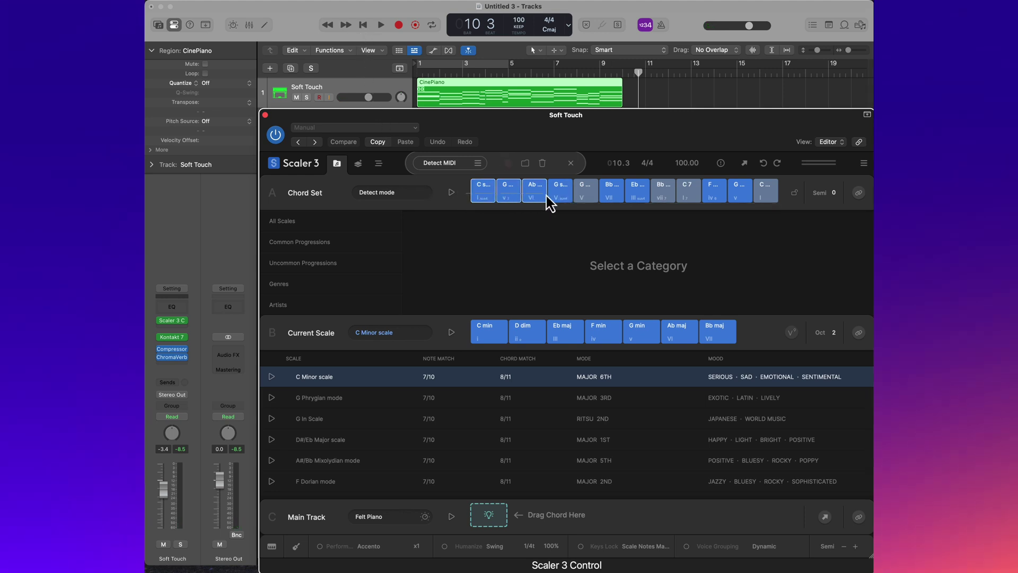
Add the detected chords to Scaler's Main Track, snap the arrange grid to 1/4, and select Ab maj.
right_click(770, 198)
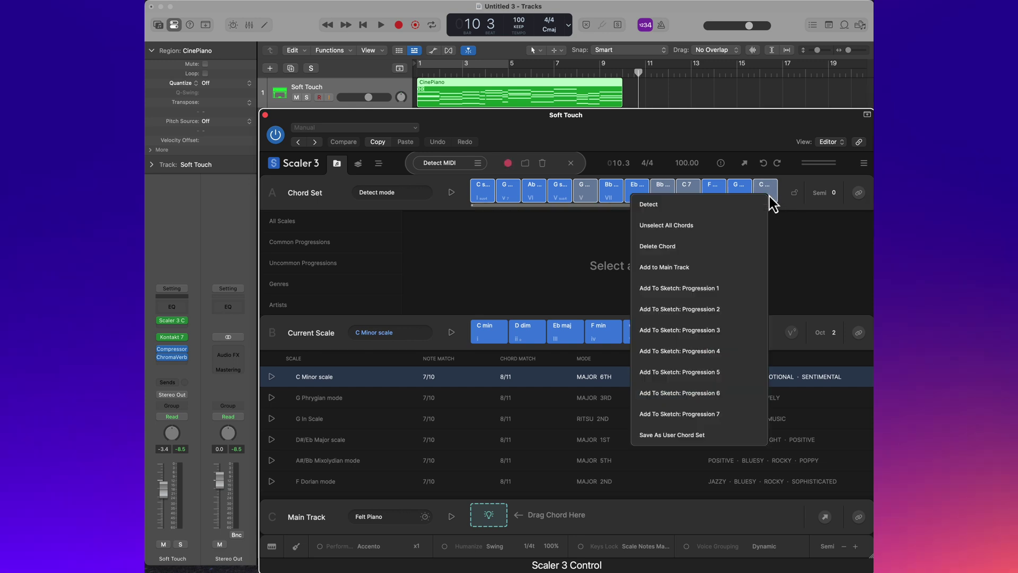
click(717, 265)
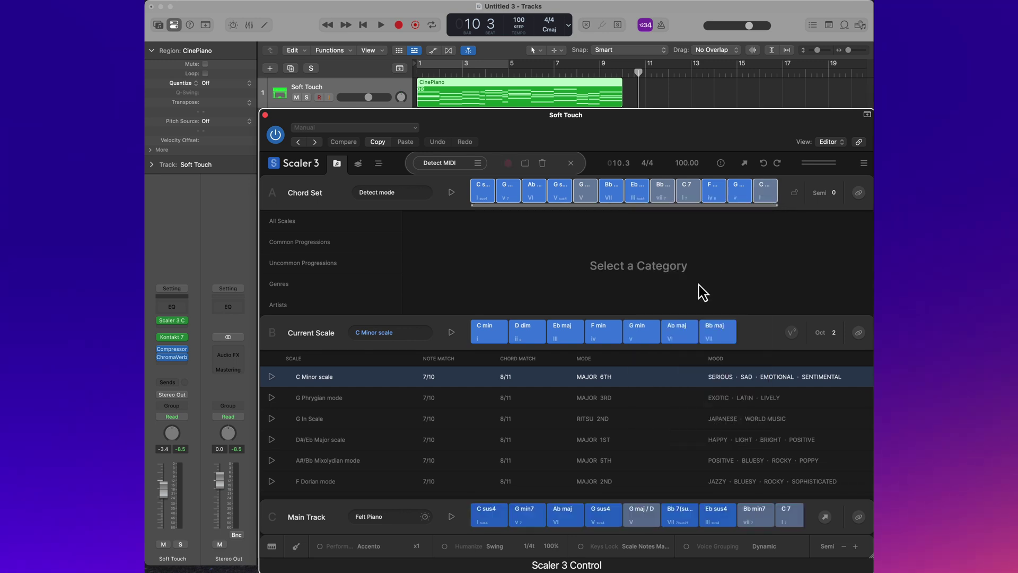
click(379, 164)
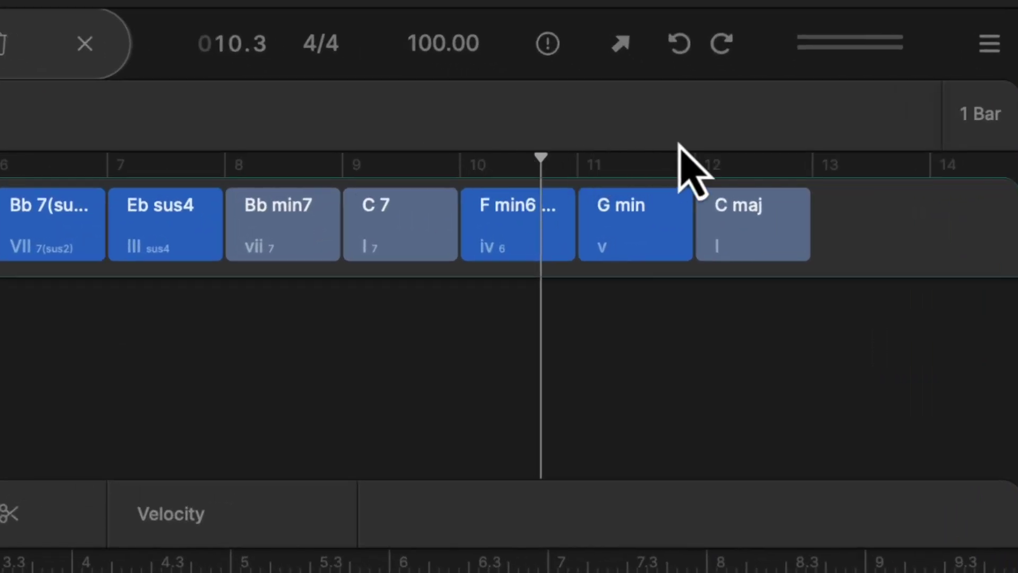
click(946, 123)
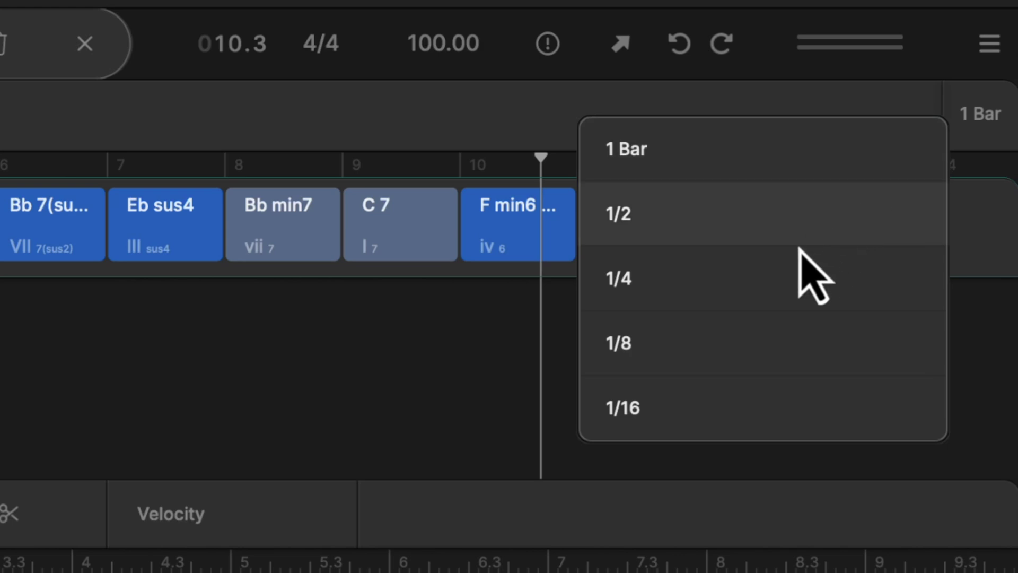
click(786, 275)
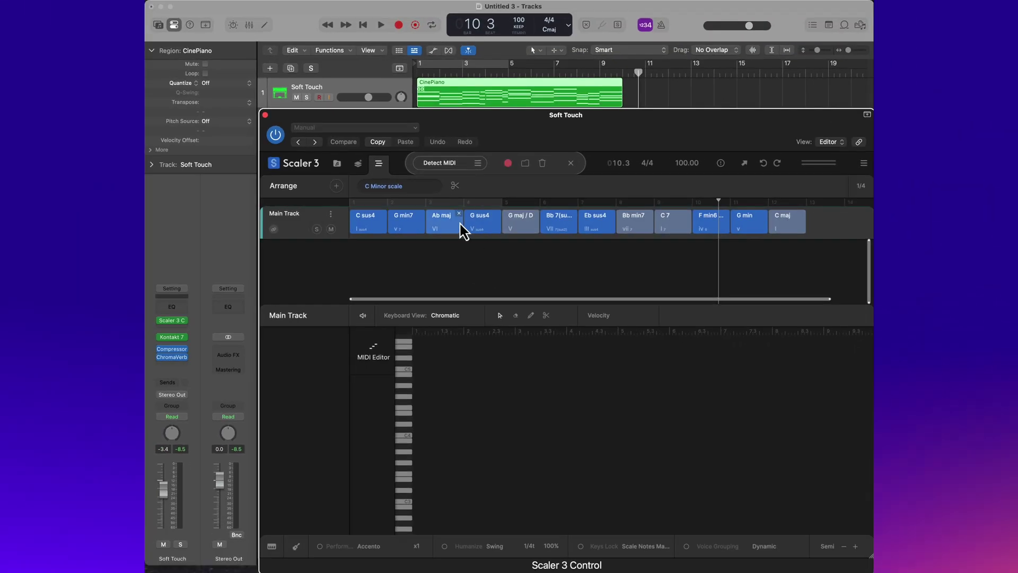
click(462, 228)
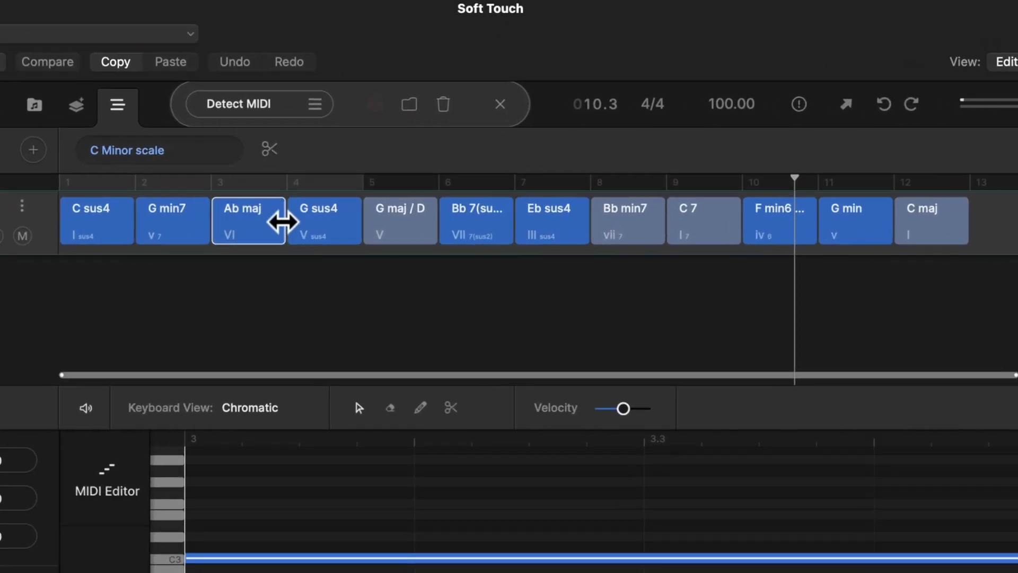
Shorten Ab maj and slide G sus4, G maj / D, Bb 7(sus2) and the last six chords earlier.
drag(281, 220, 269, 220)
click(327, 238)
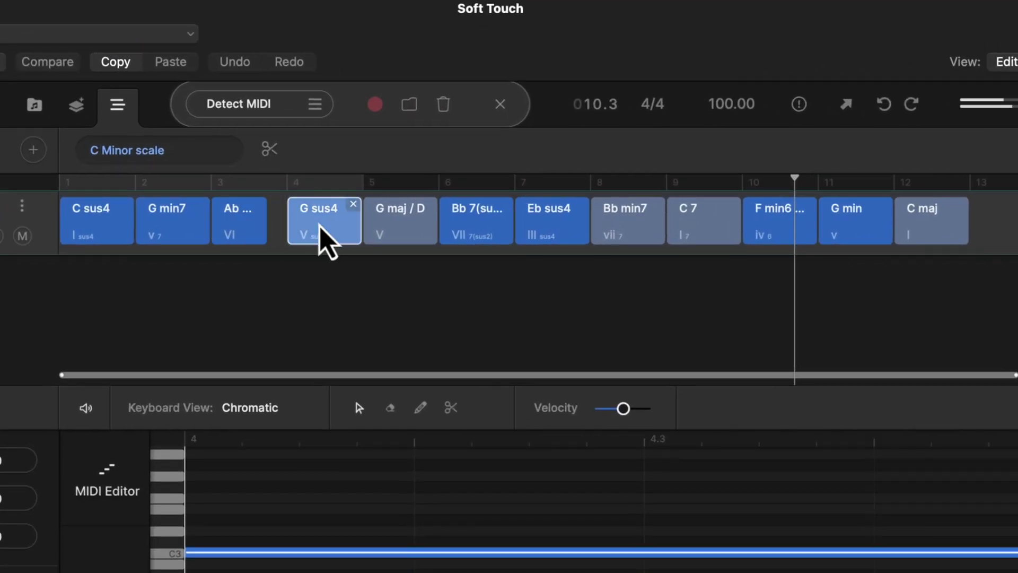
drag(341, 227, 287, 221)
drag(392, 225, 350, 220)
drag(465, 238, 368, 225)
drag(444, 223, 838, 230)
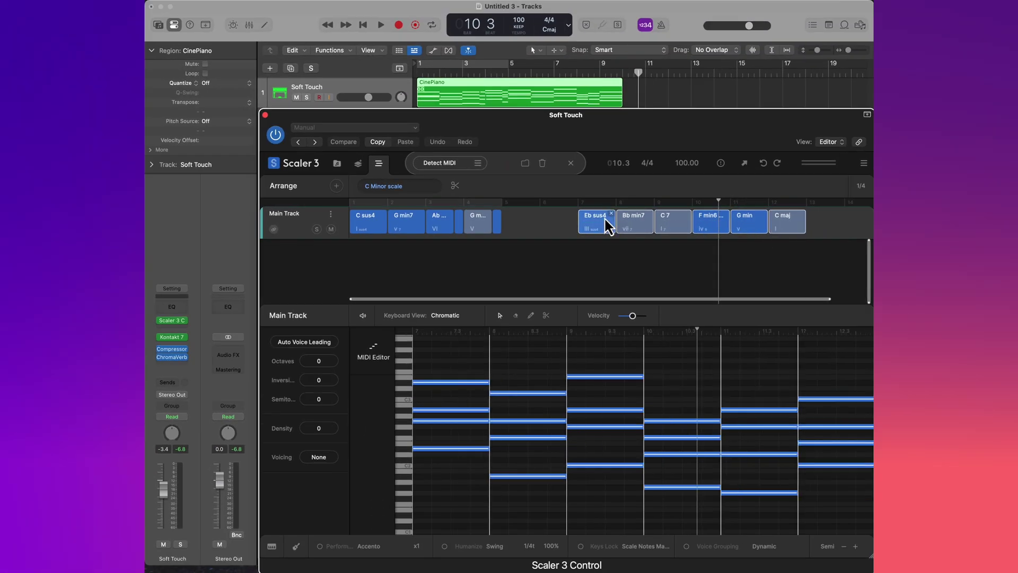
drag(593, 218, 517, 222)
Unselect all chords, shorten F min6 / Ab, and move G min and C maj earlier near bar 9.
right_click(723, 234)
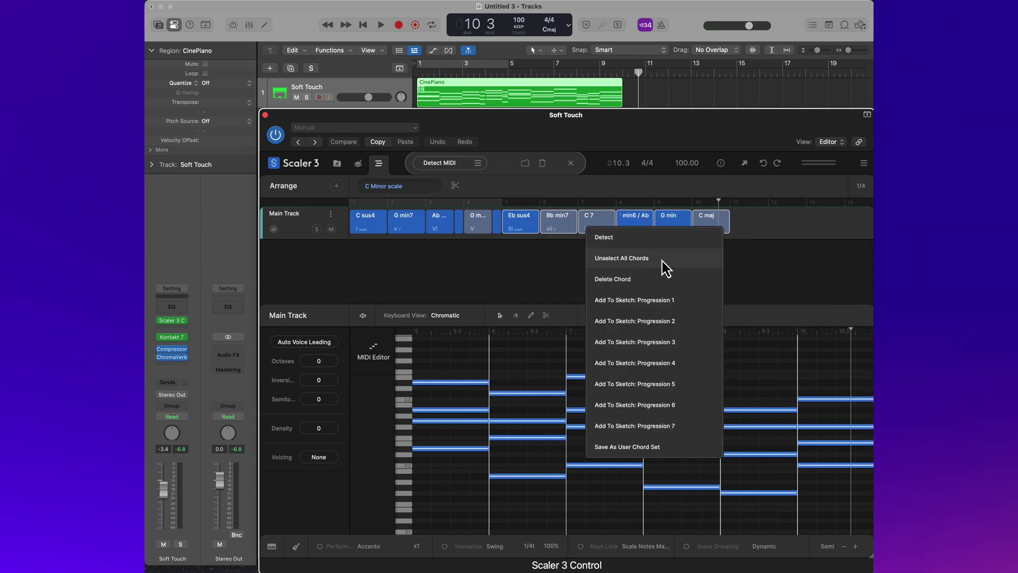
click(663, 259)
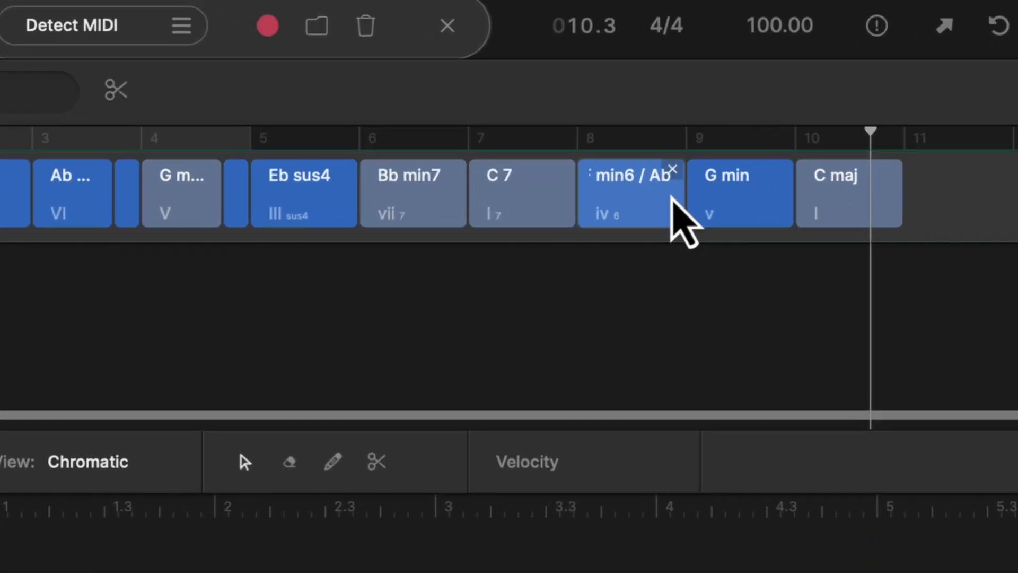
drag(675, 195, 635, 195)
drag(705, 197, 650, 199)
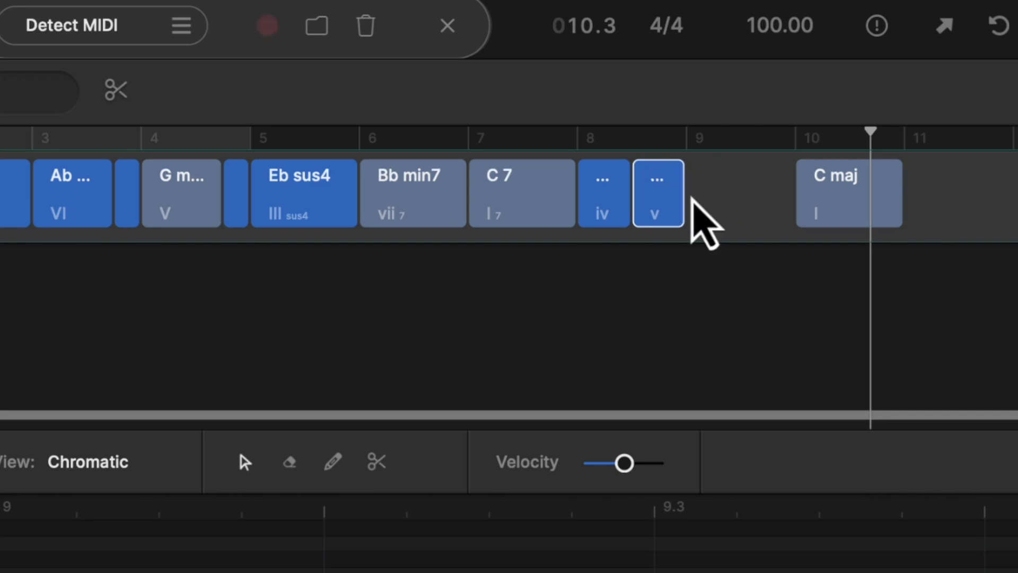
drag(835, 205, 708, 207)
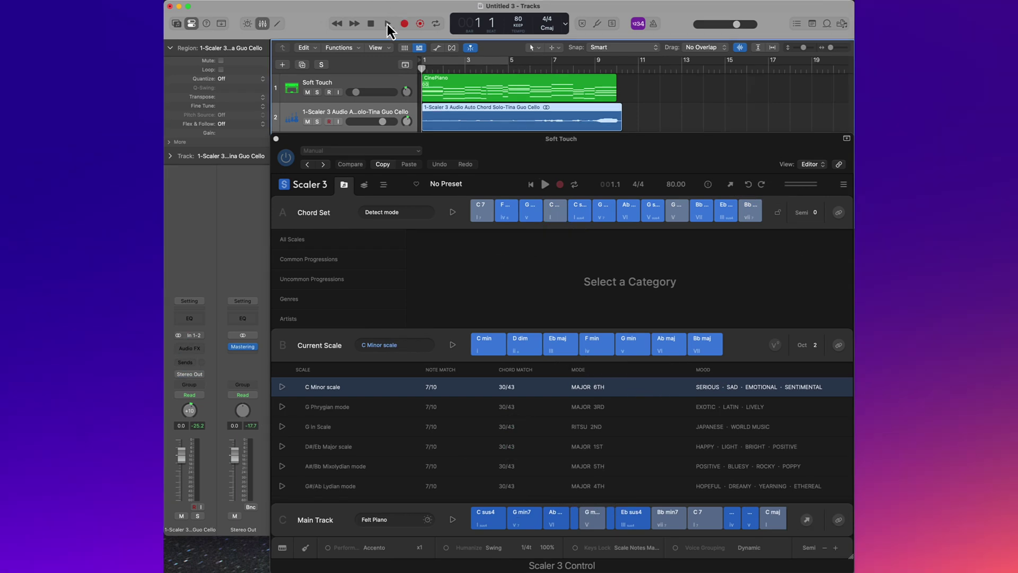
Play the project to audition the arranged chord progression.
click(387, 24)
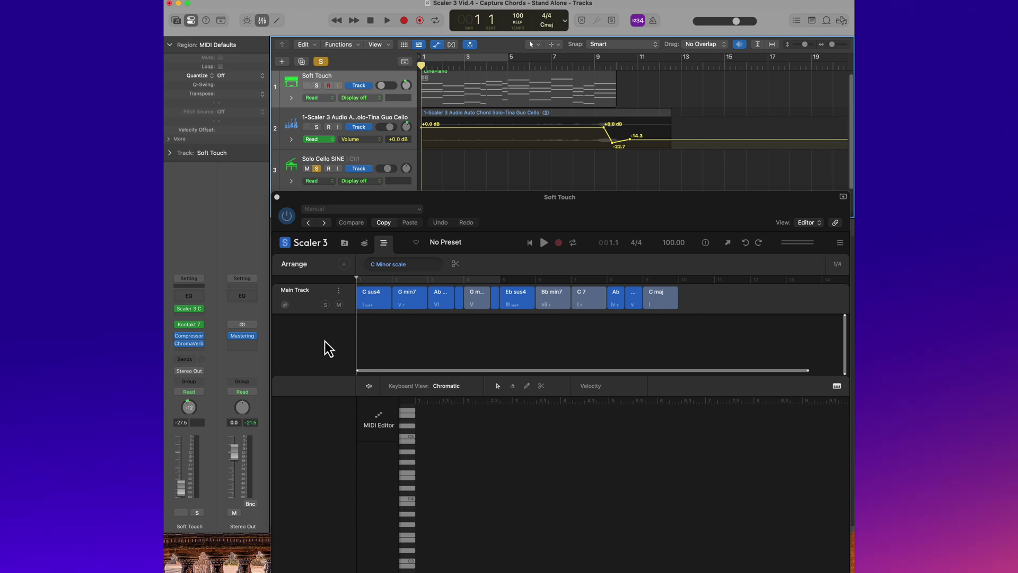
Add the Expressions > Bass > Common Bass > Straight 2 motion as a new Bass track.
click(344, 265)
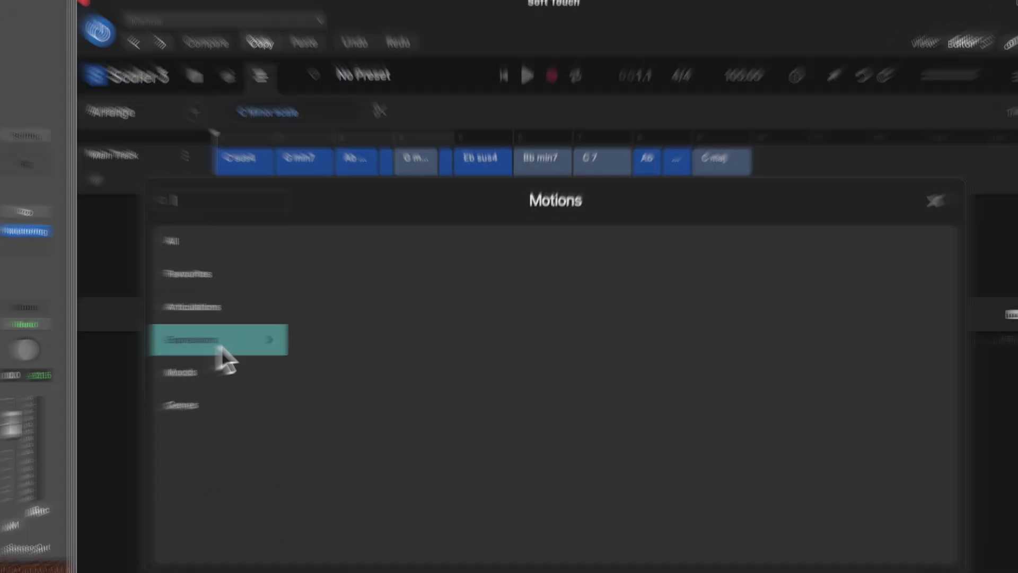
click(359, 403)
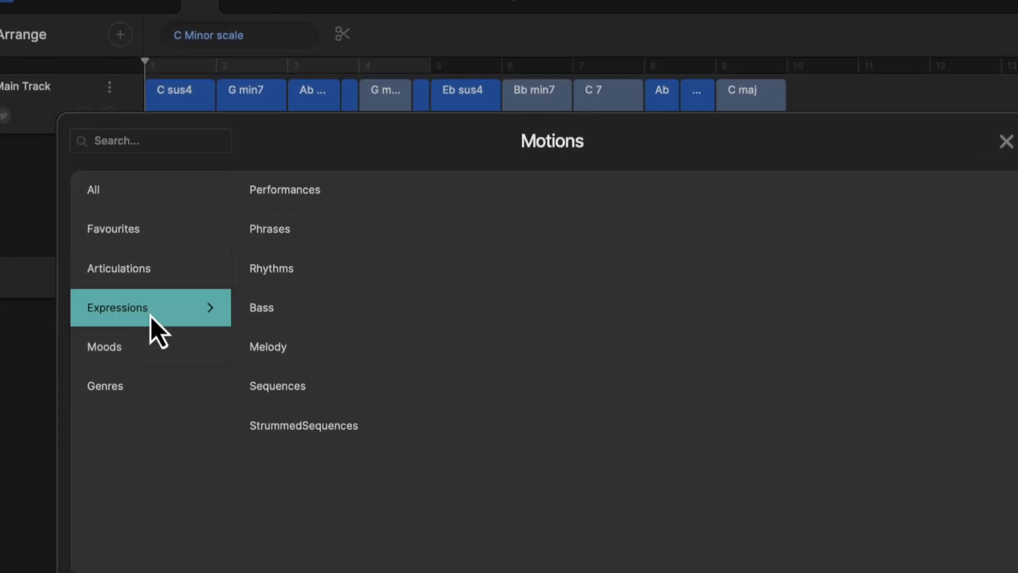
click(295, 320)
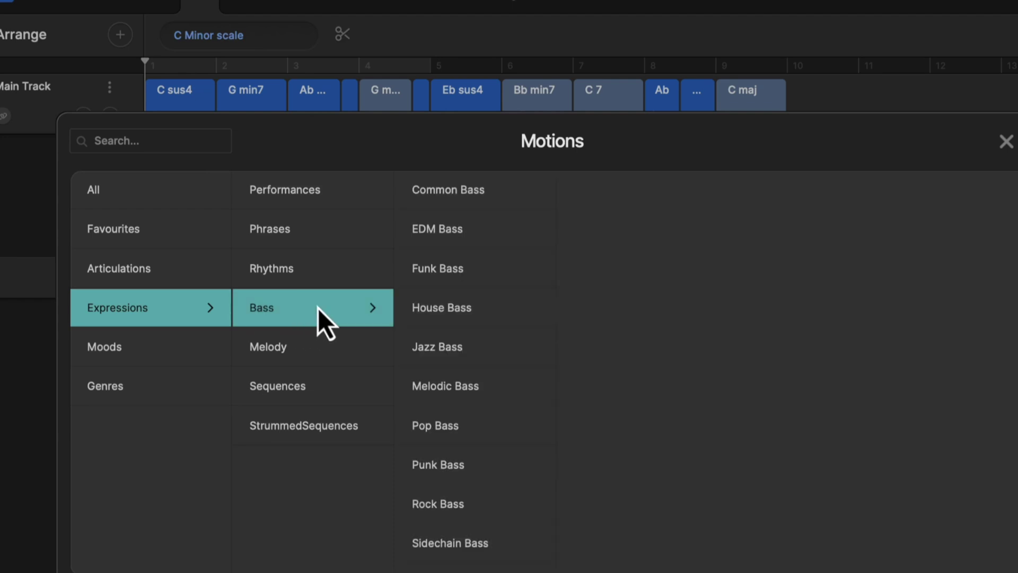
click(417, 207)
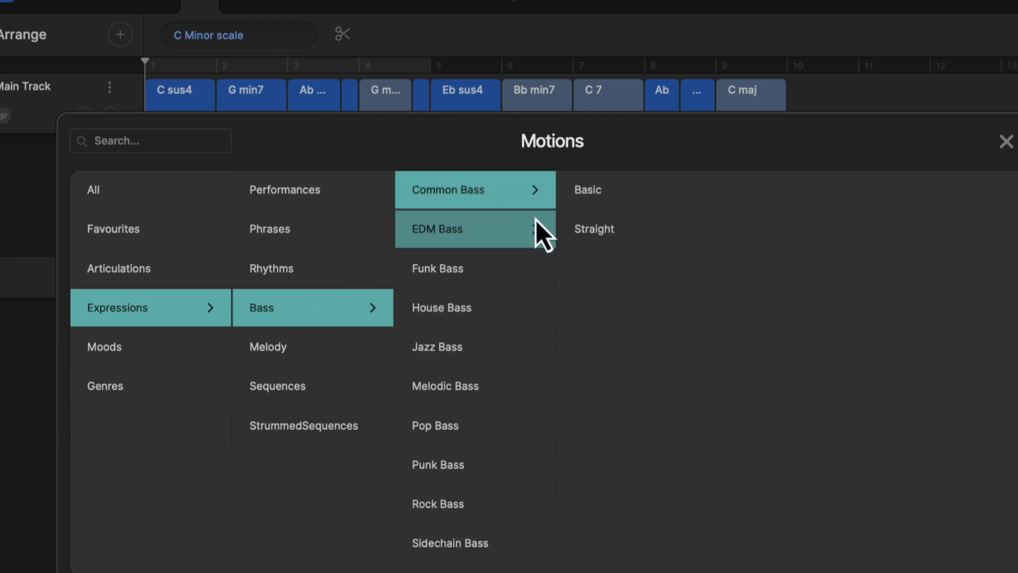
click(585, 246)
click(743, 229)
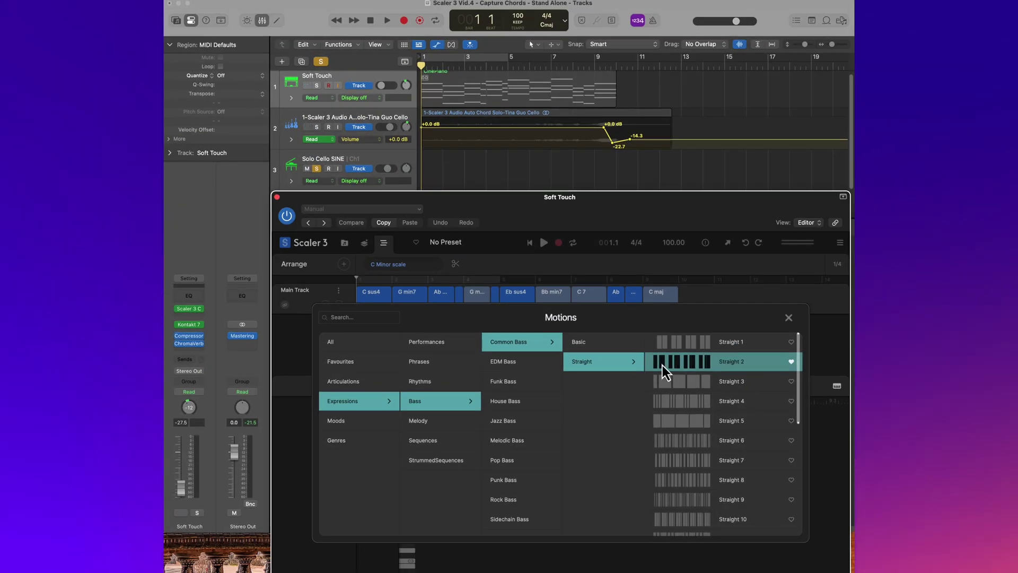
double_click(663, 365)
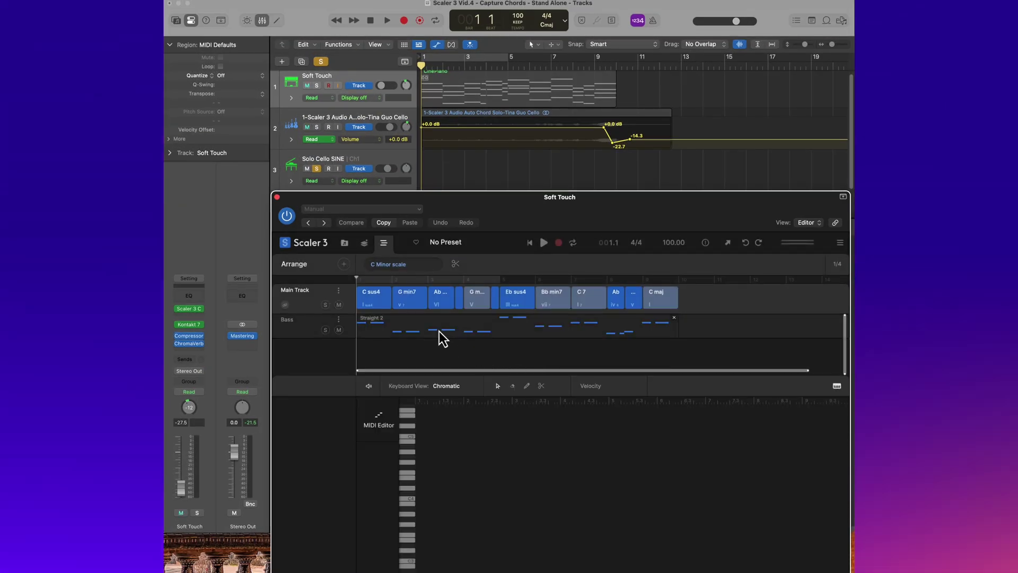
Drag the Straight 2 bass region onto the Solo Cello SINE track and play the project.
click(430, 327)
drag(430, 327, 425, 162)
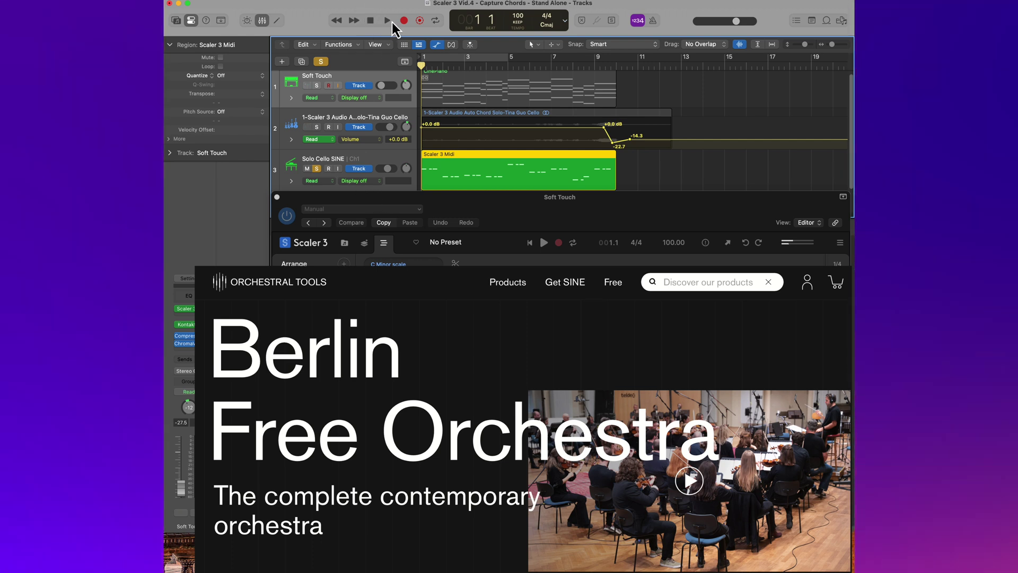
click(386, 21)
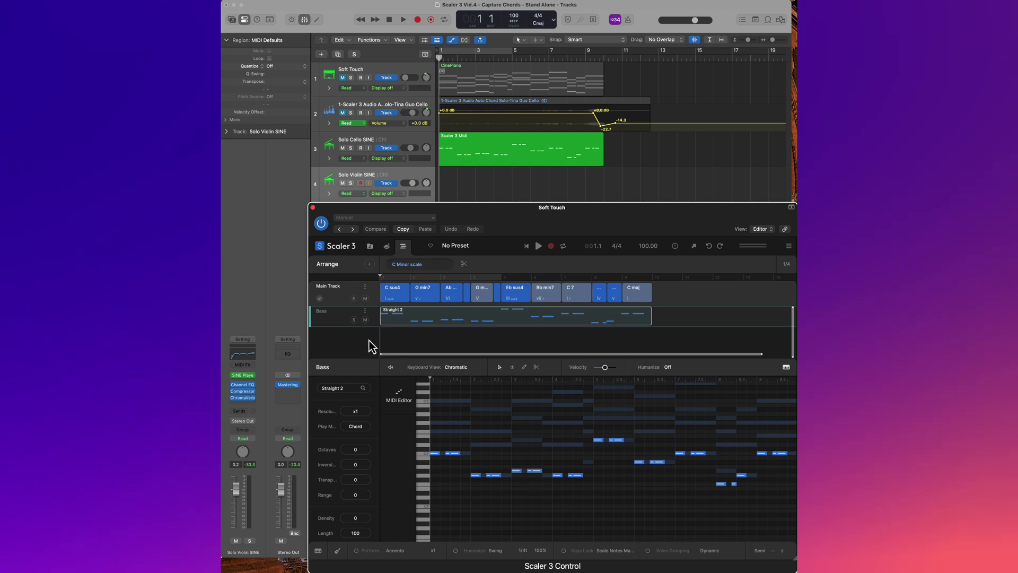
Add the Basic 9 sequence motion from Favourites as a Scaler track.
click(370, 265)
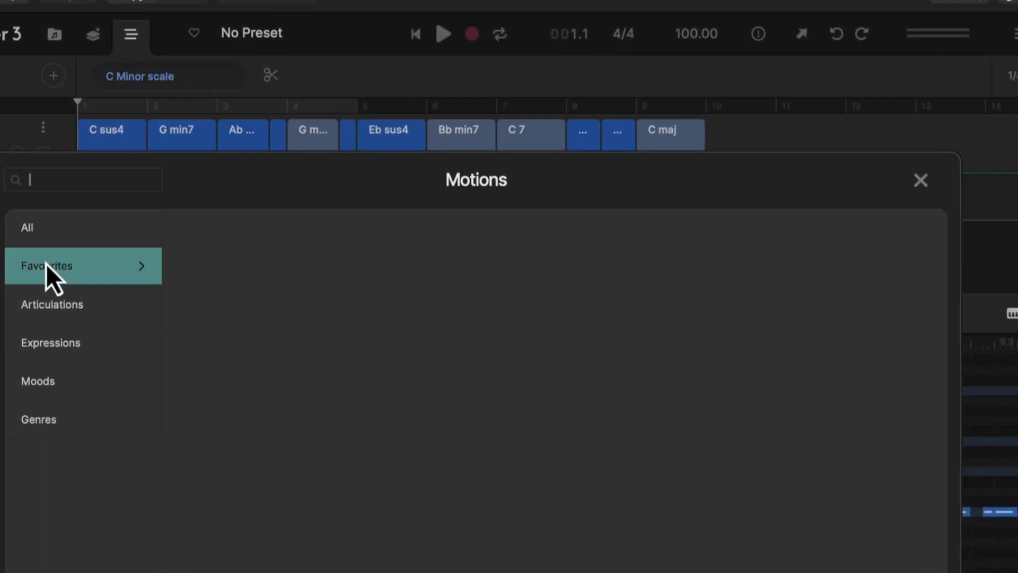
click(46, 264)
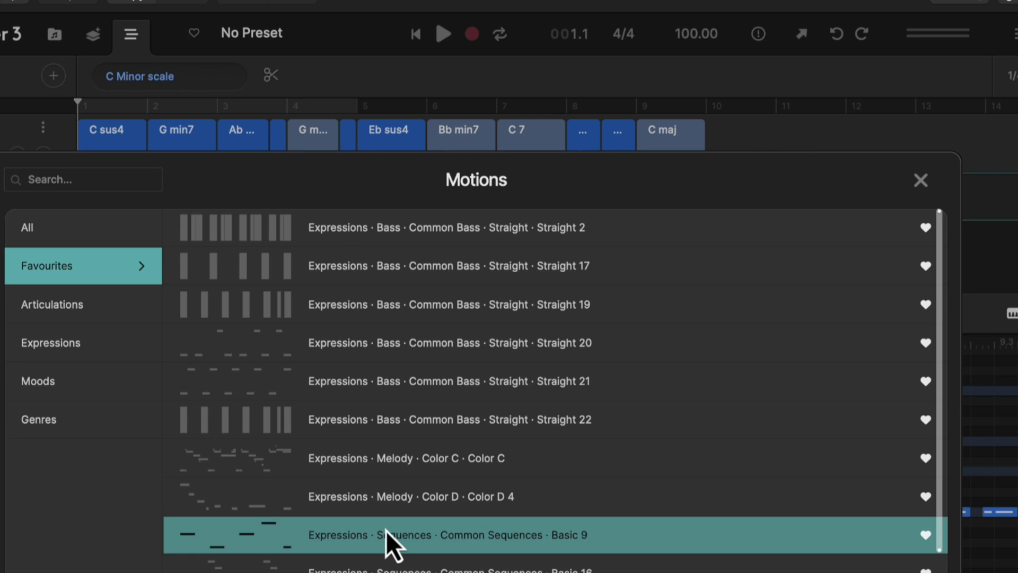
click(386, 531)
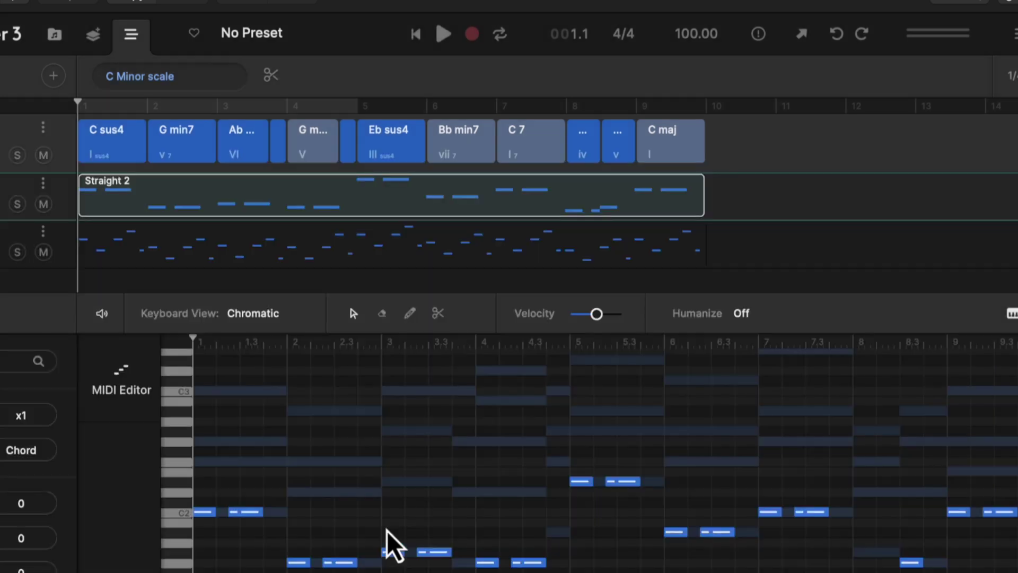
Drag the Basic 9 region out of Scaler onto the Solo Violin SINE track.
click(156, 256)
drag(156, 256, 176, 198)
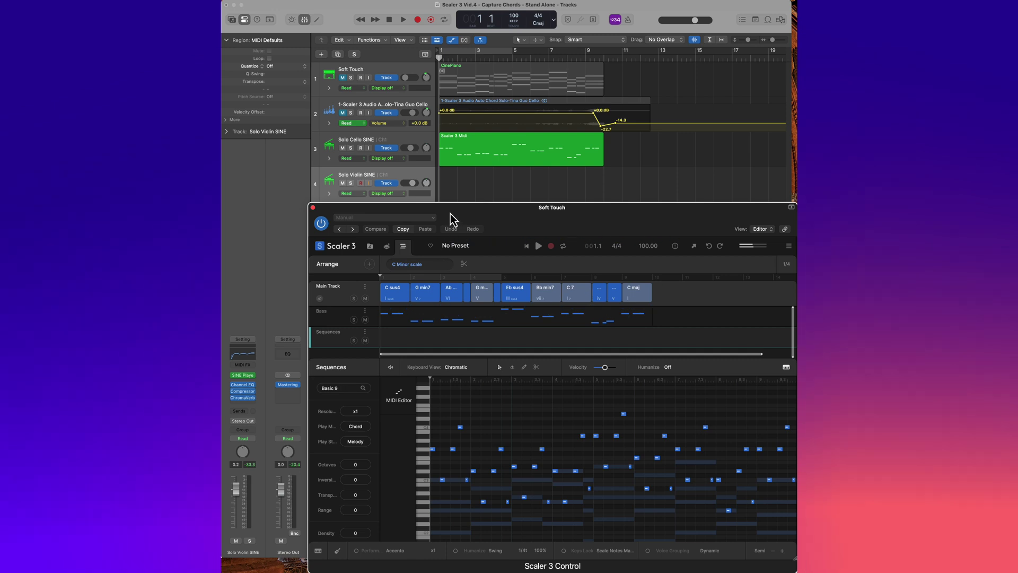
drag(450, 214, 441, 189)
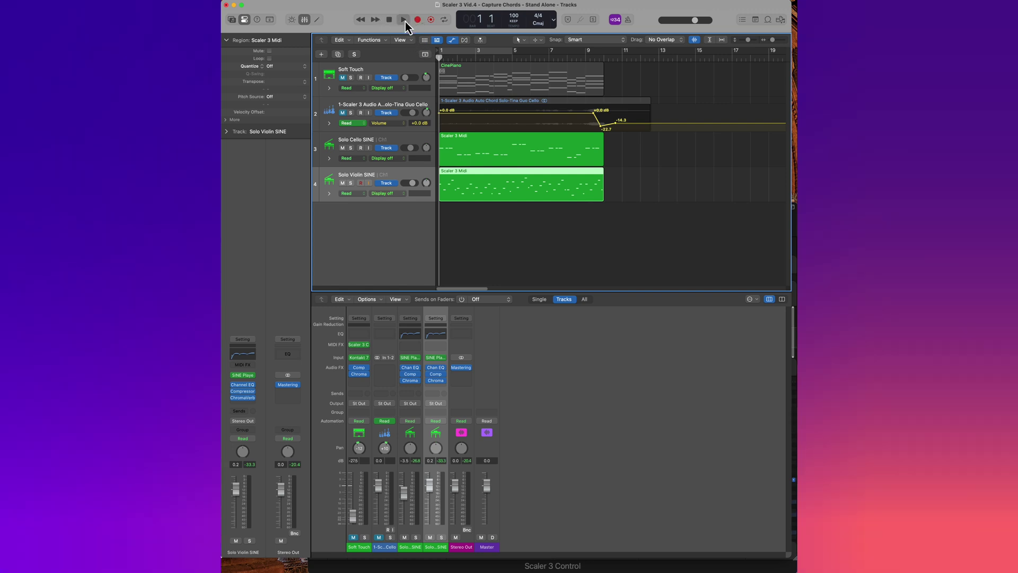
Play the project with the new cello and violin parts.
click(405, 21)
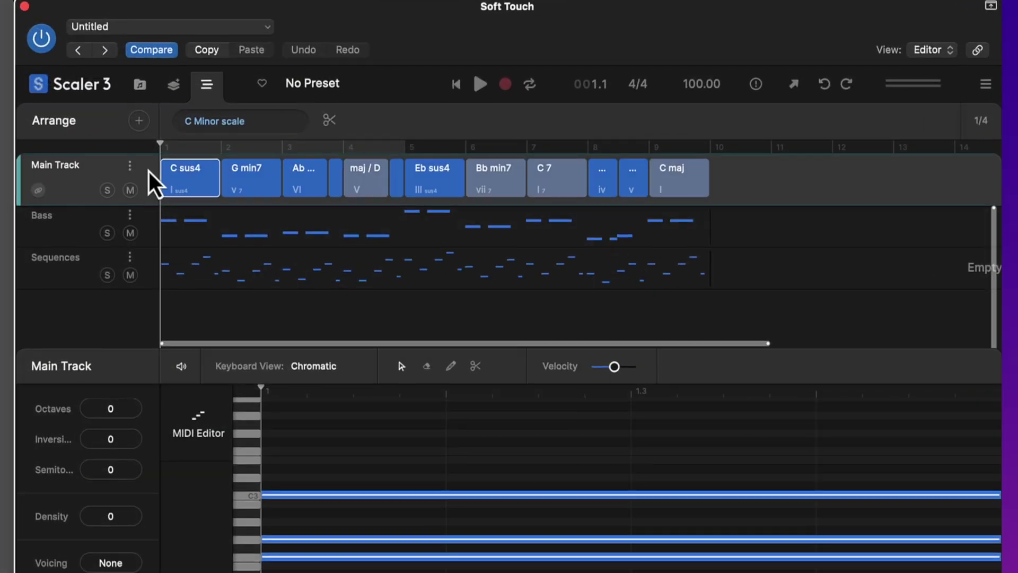
Add the Basic 16 favourite motion as a new Sequences lane in Scaler 3.
click(144, 124)
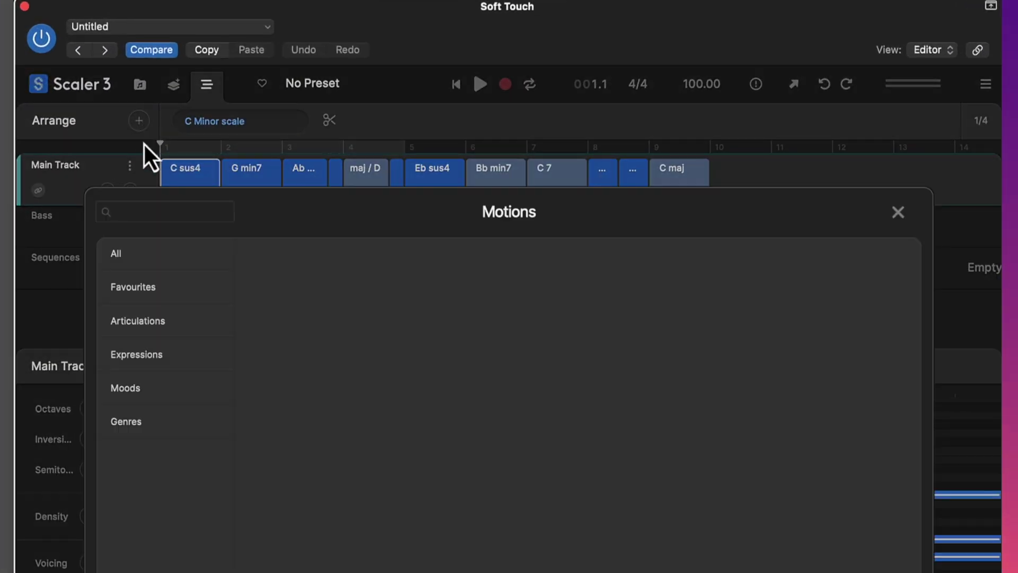
click(137, 286)
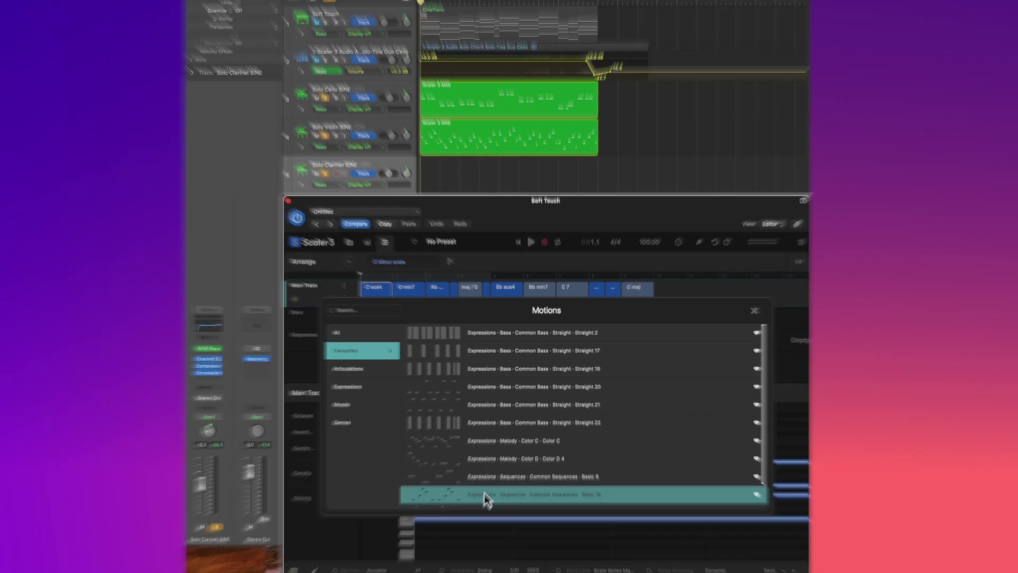
double_click(385, 533)
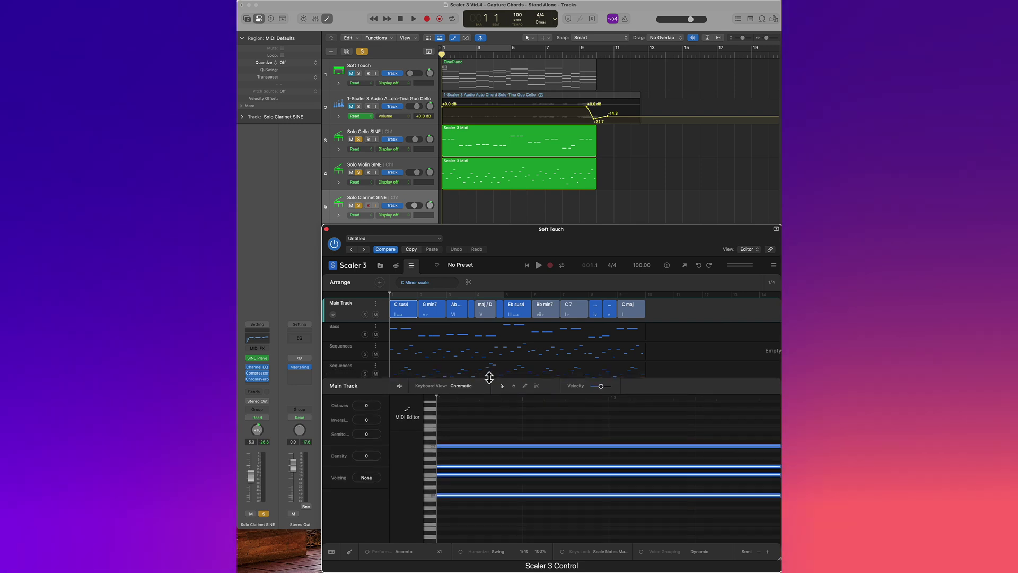
drag(488, 374, 488, 388)
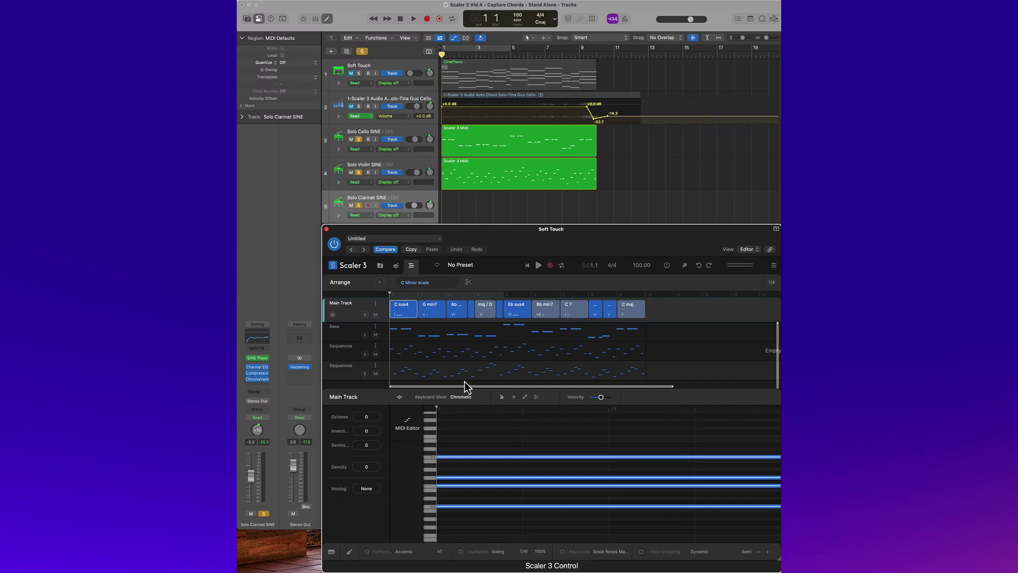
Select all Basic 16 notes and double them an octave higher with Octaves 1.
click(466, 380)
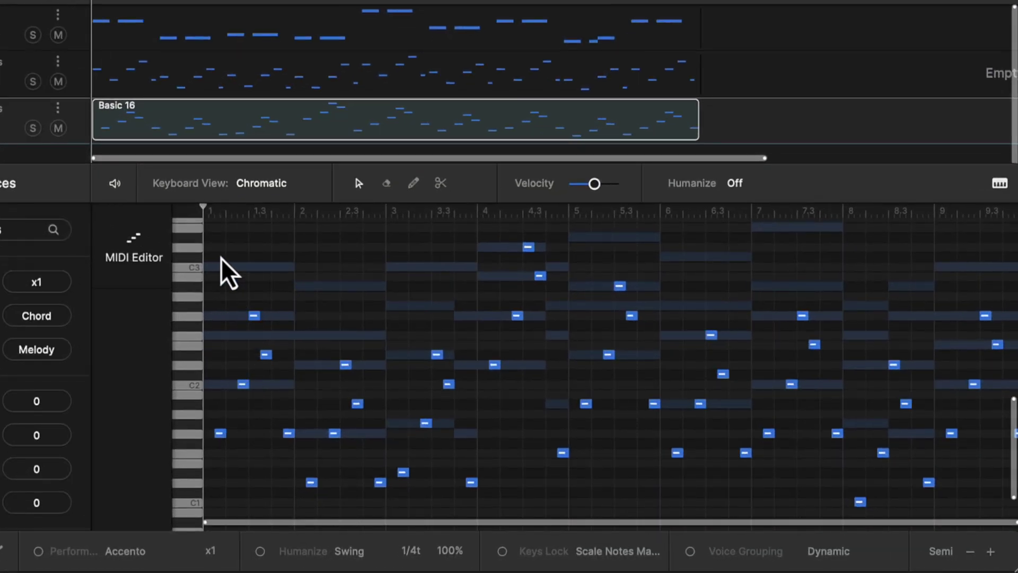
scroll(222, 261, down, 1)
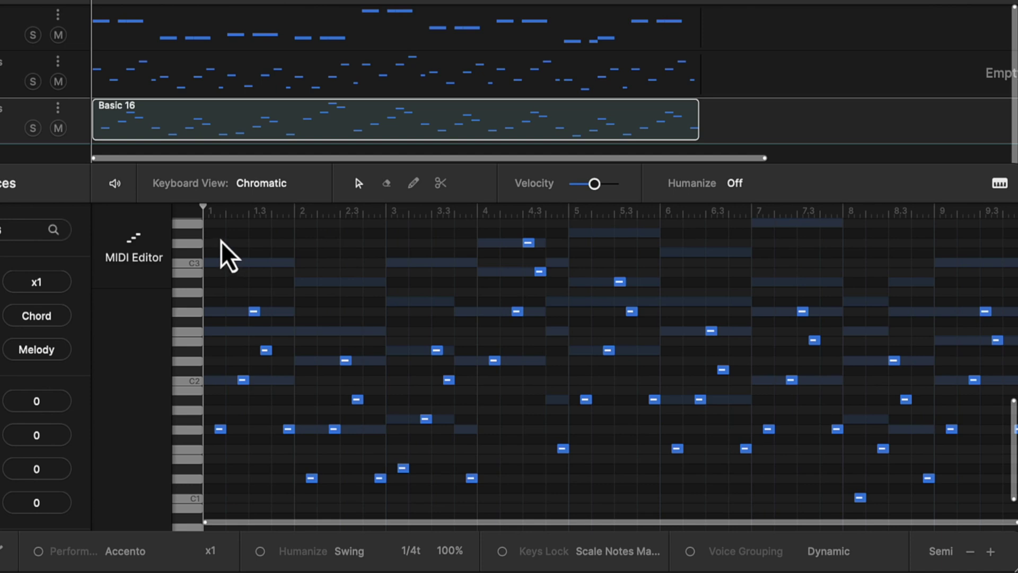
drag(209, 239, 1017, 530)
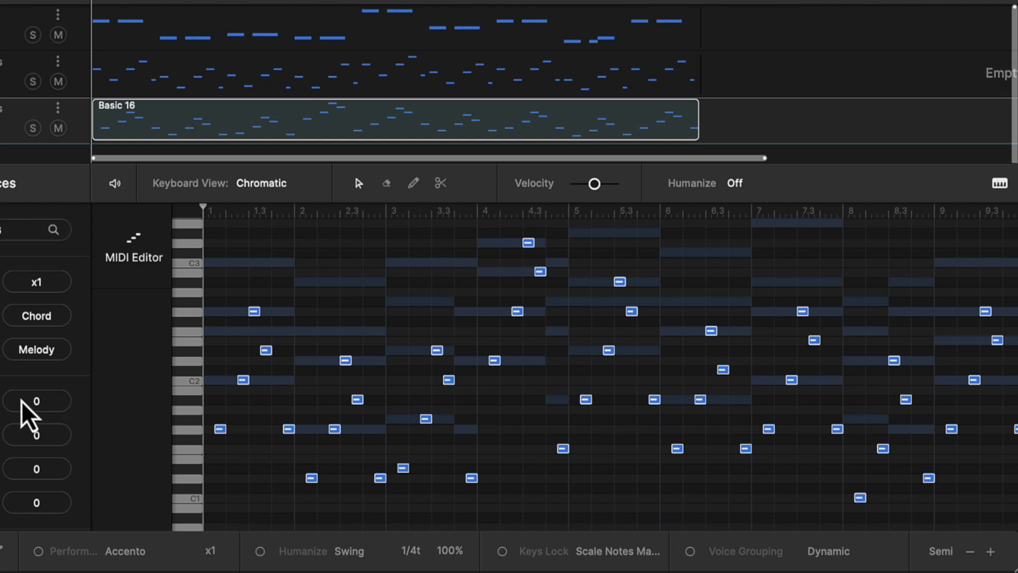
drag(42, 387, 42, 373)
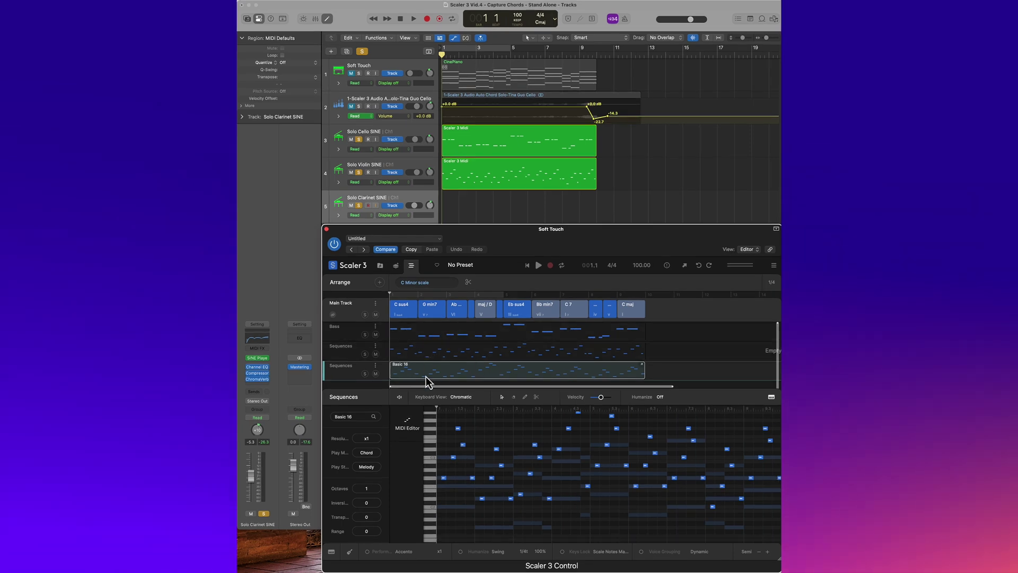
Drag the Basic 16 phrase onto the Solo Clarinet SINE track and audition it.
drag(426, 371, 433, 348)
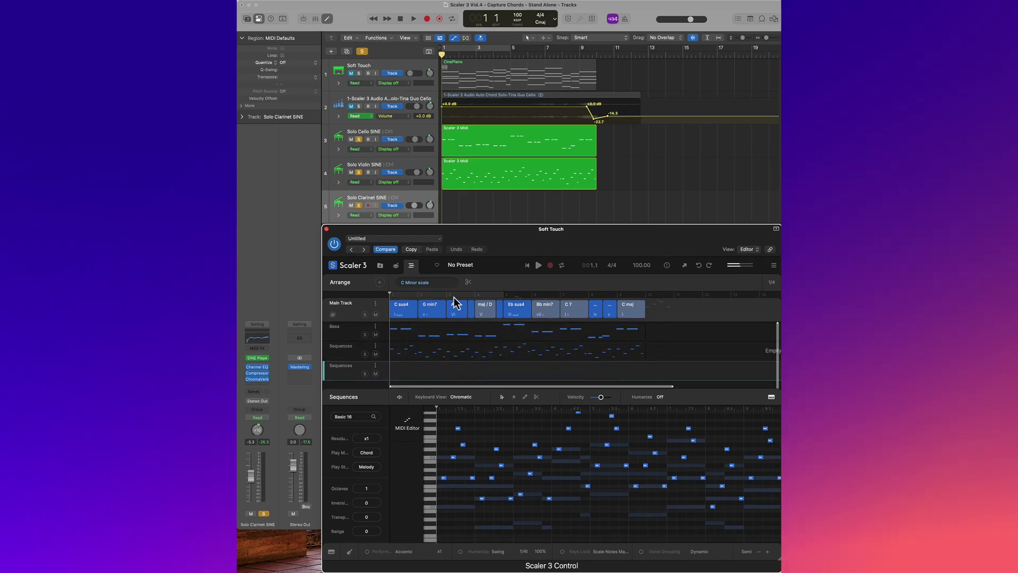
drag(469, 232, 441, 198)
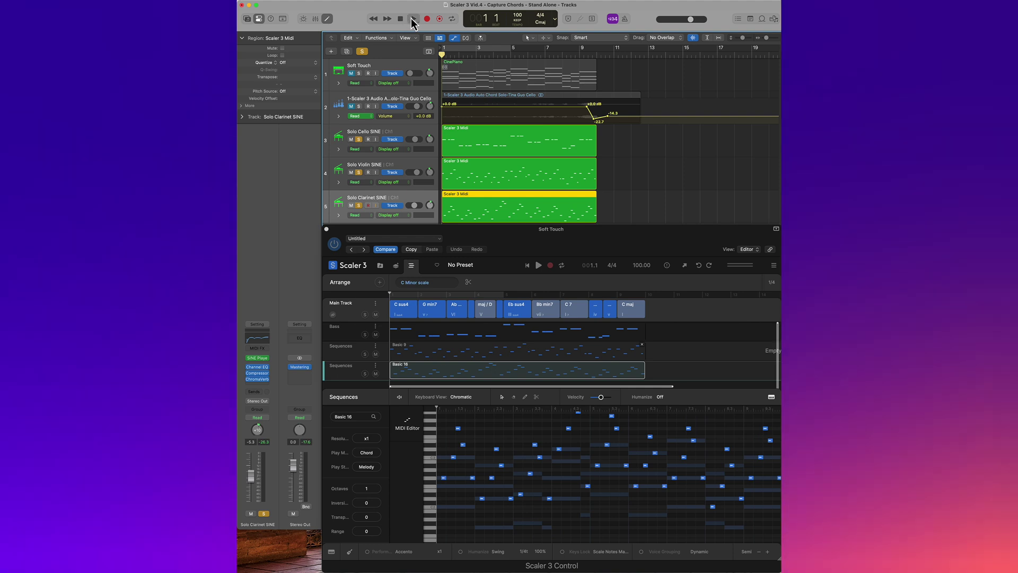
click(414, 18)
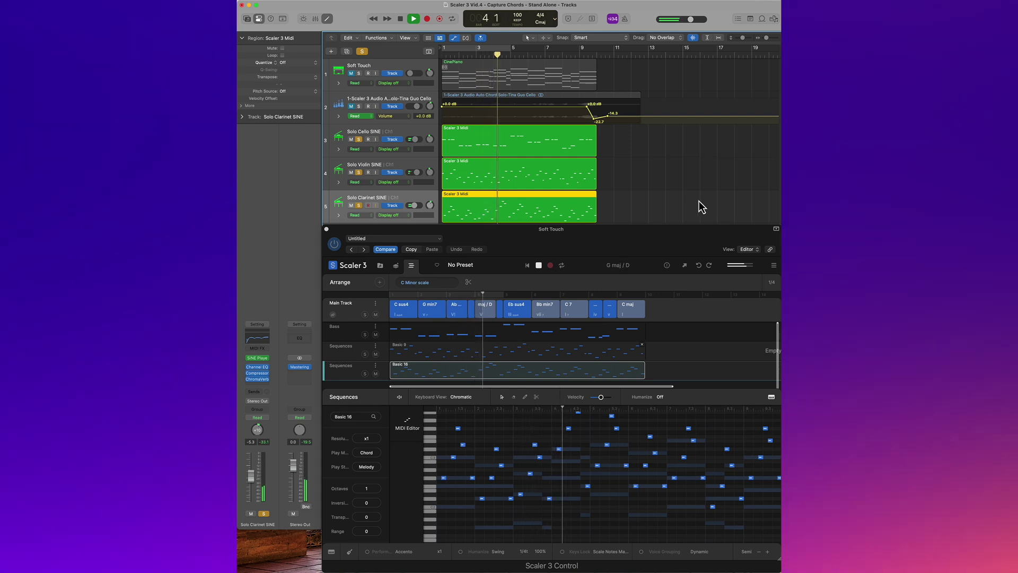
click(401, 22)
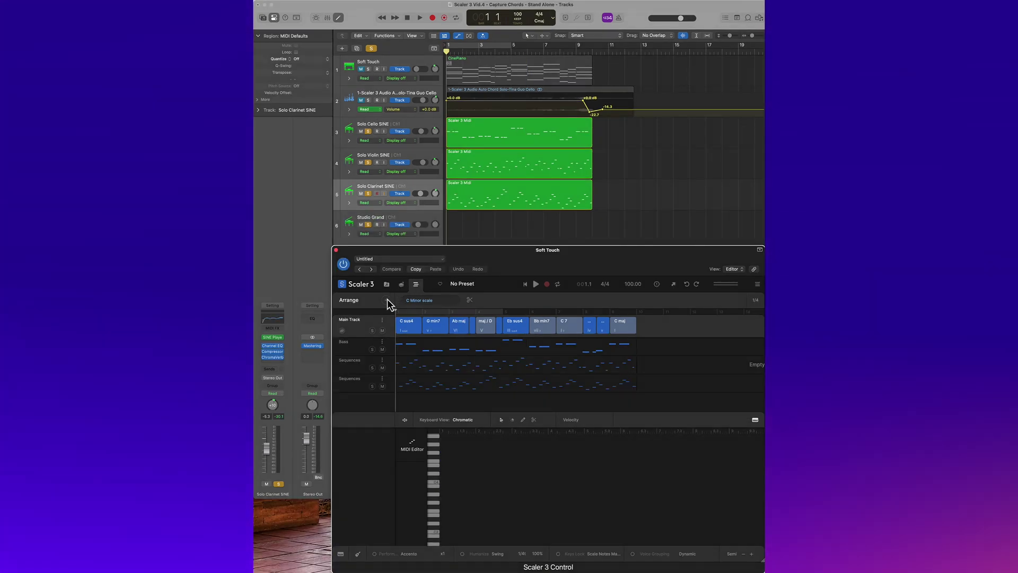
Add the Motif I 2 favourite motion as a new Melody lane.
click(387, 299)
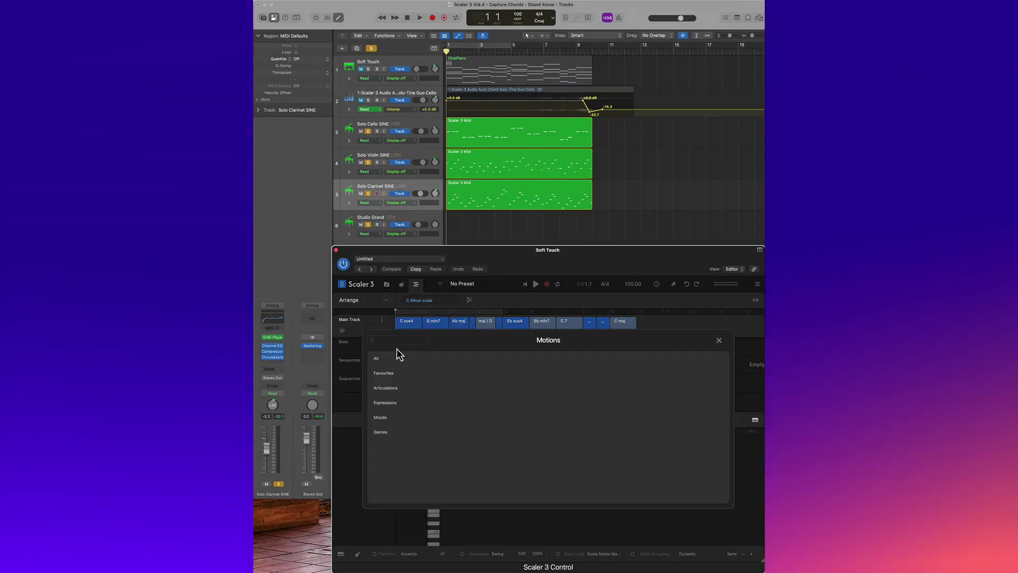
click(395, 374)
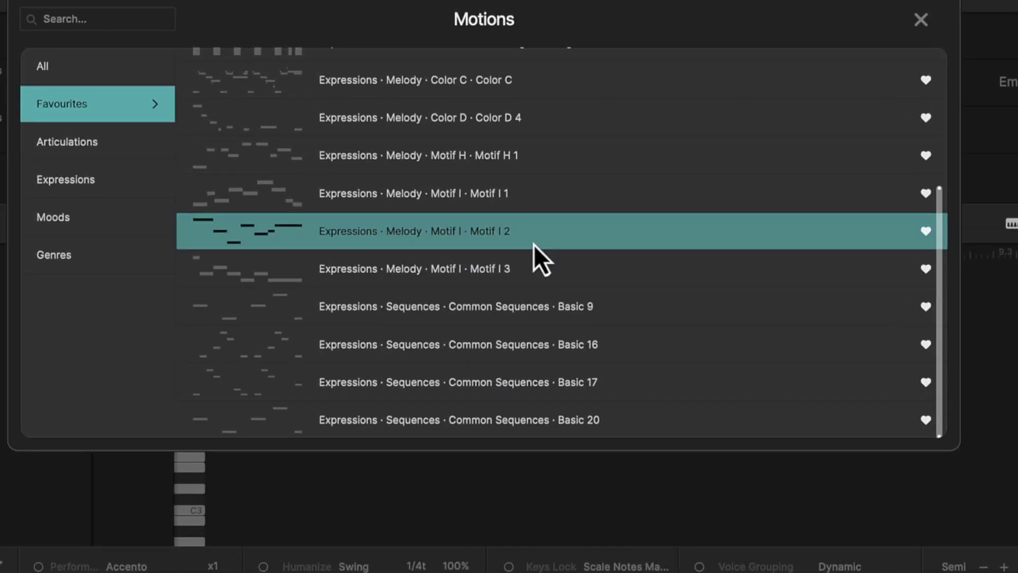
click(566, 428)
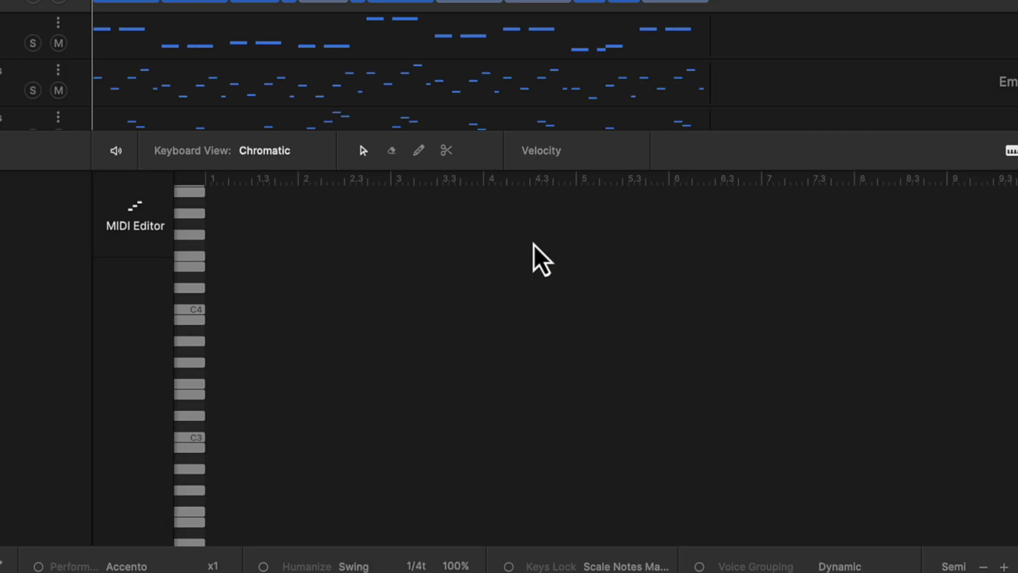
drag(561, 130, 550, 218)
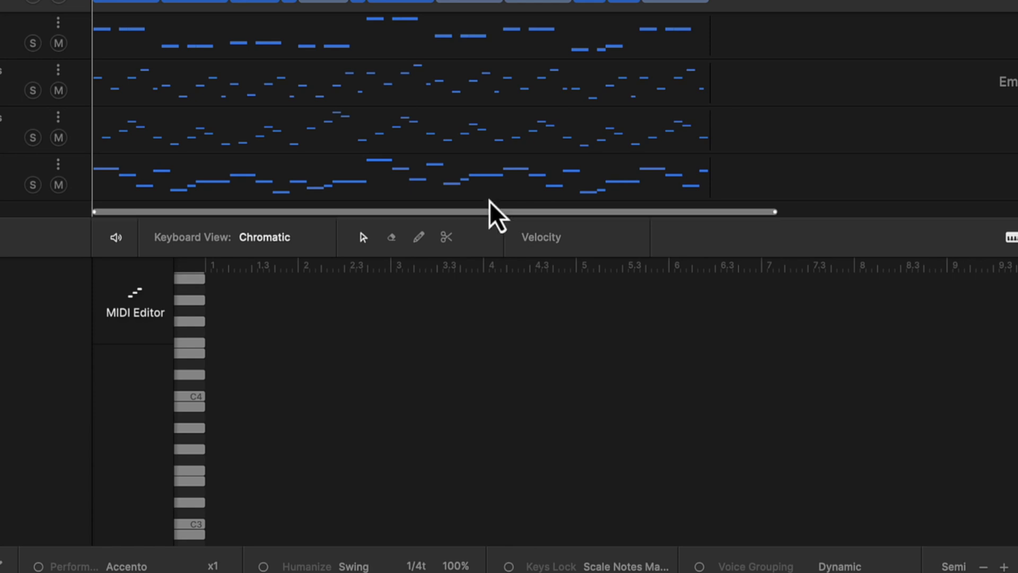
Select all Motif I 2 notes and double them an octave higher with Octaves 1.
click(427, 186)
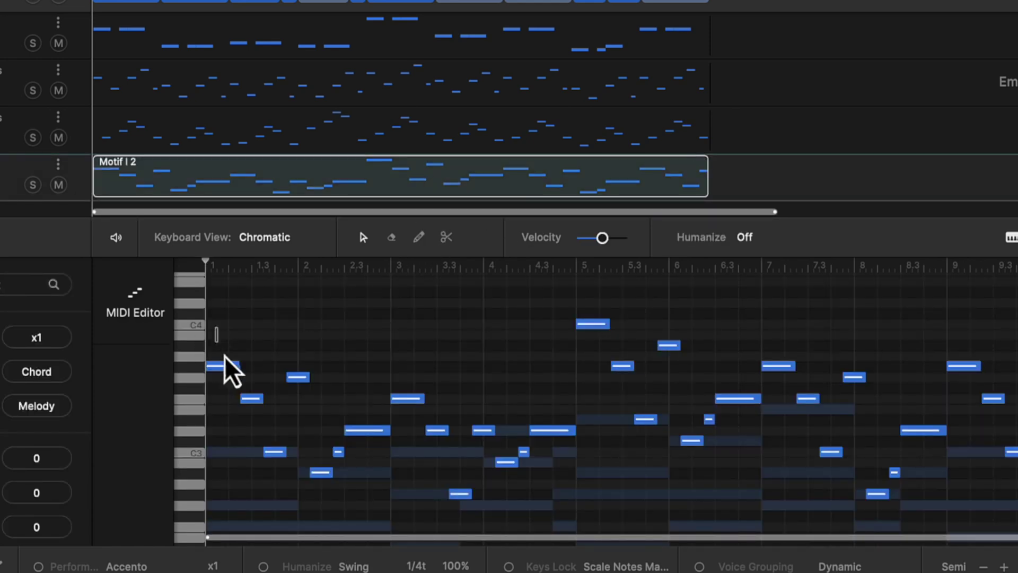
drag(224, 356, 1016, 522)
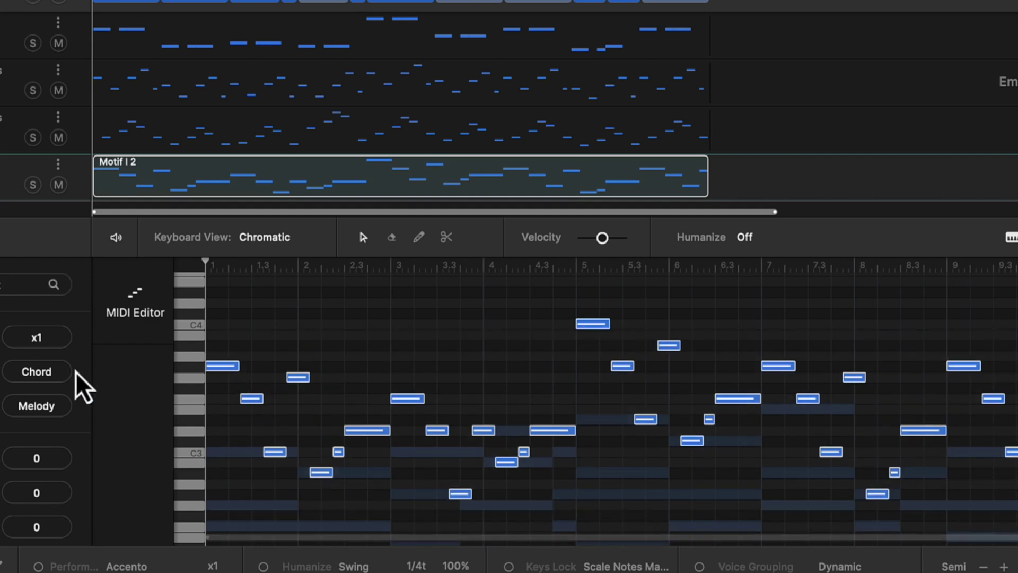
drag(39, 439, 39, 430)
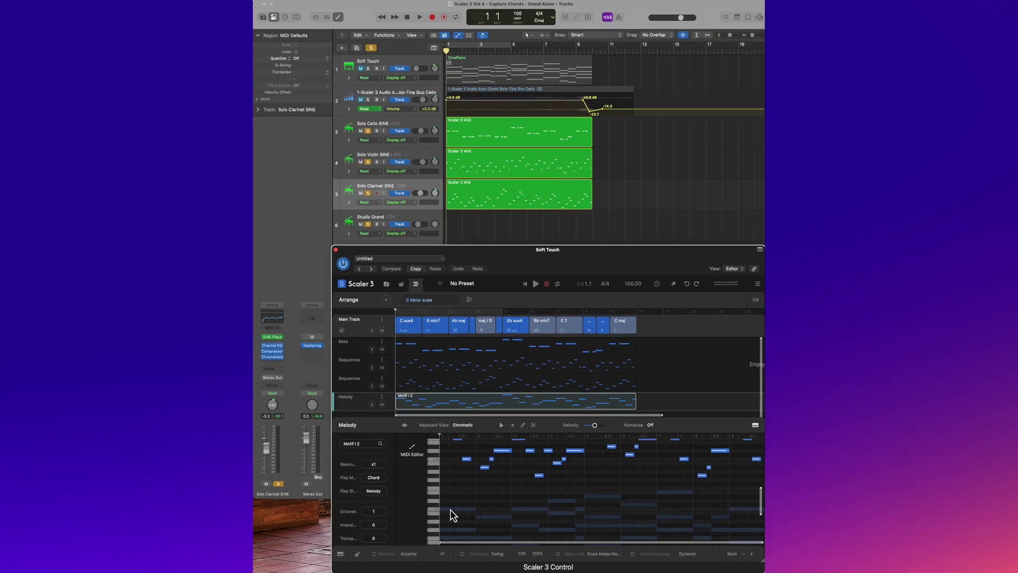
Drop the Motif I 2 phrase onto Studio Grand, play it, and set its volume to about -10 dB.
scroll(462, 510, up, 3)
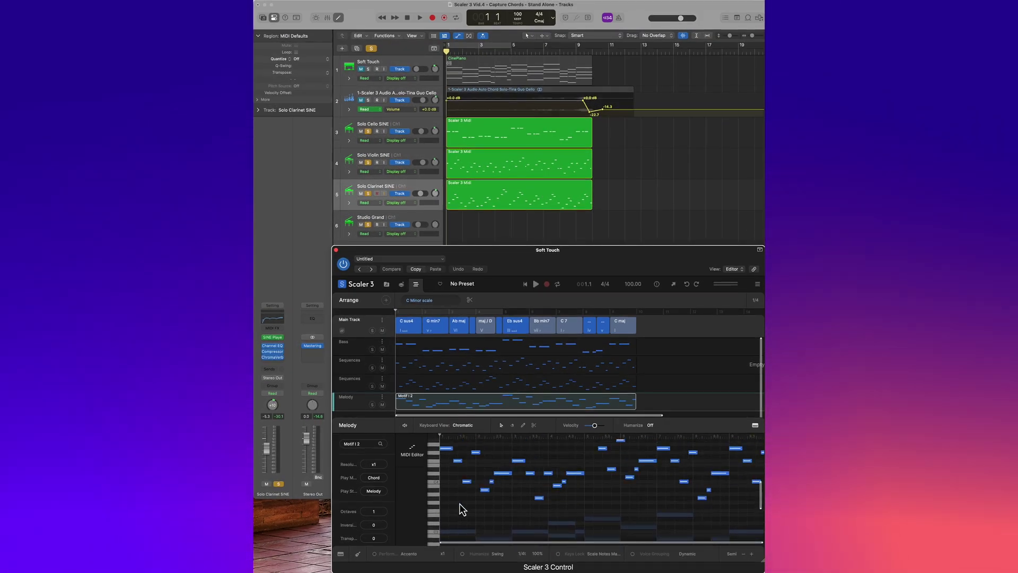
scroll(459, 507, up, 1)
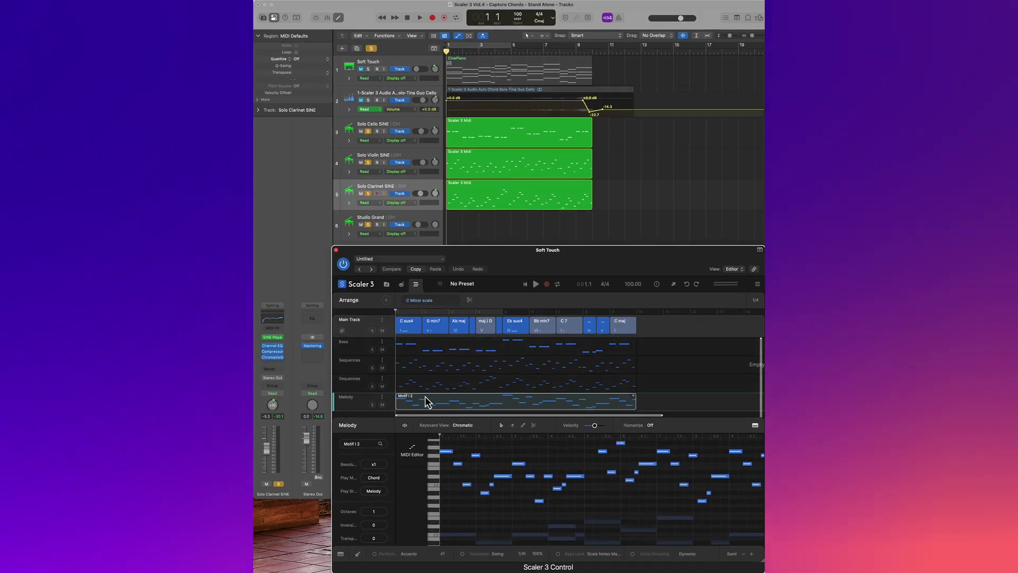
drag(426, 401, 423, 369)
drag(441, 251, 454, 225)
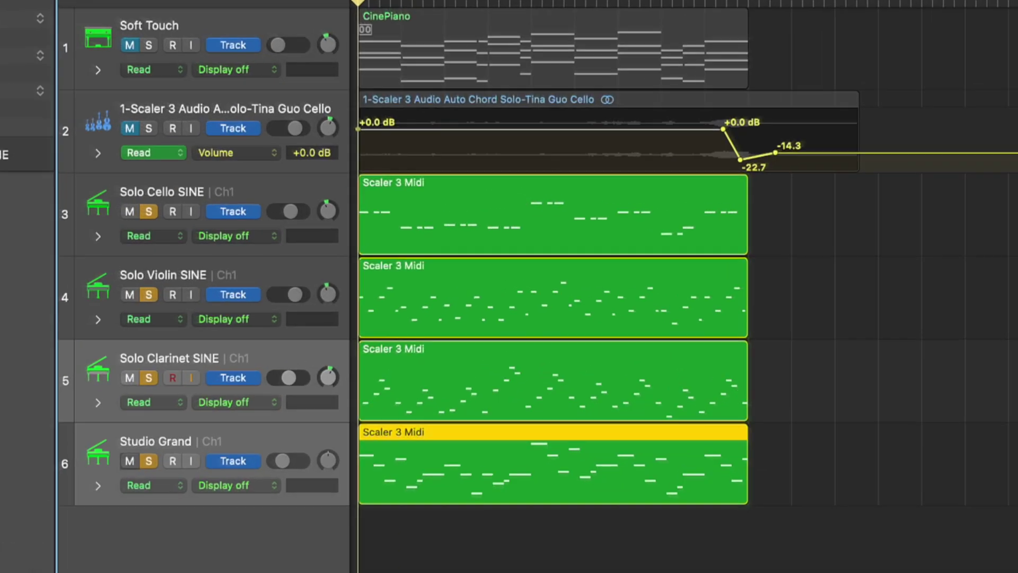
key(space)
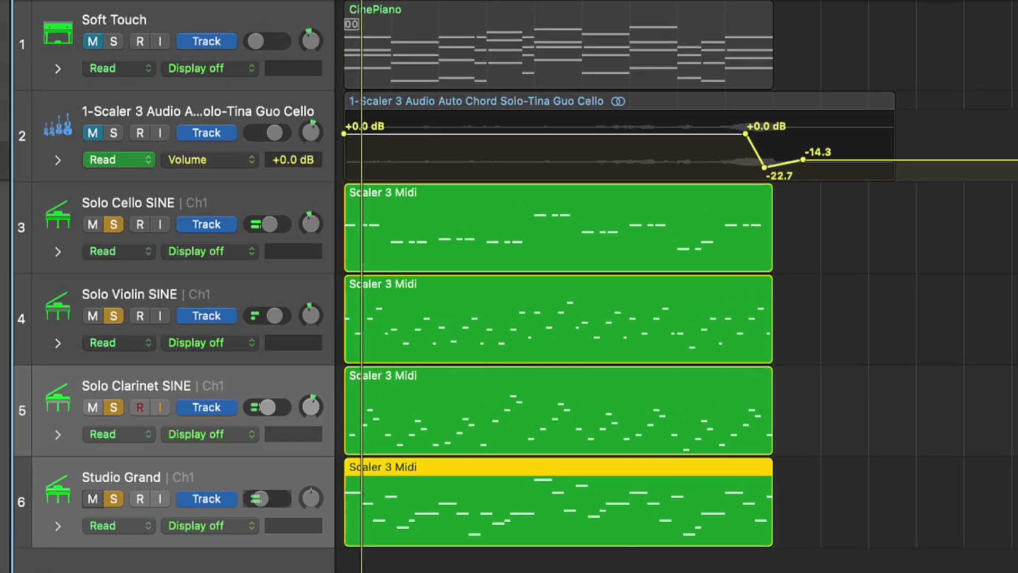
drag(260, 499, 266, 498)
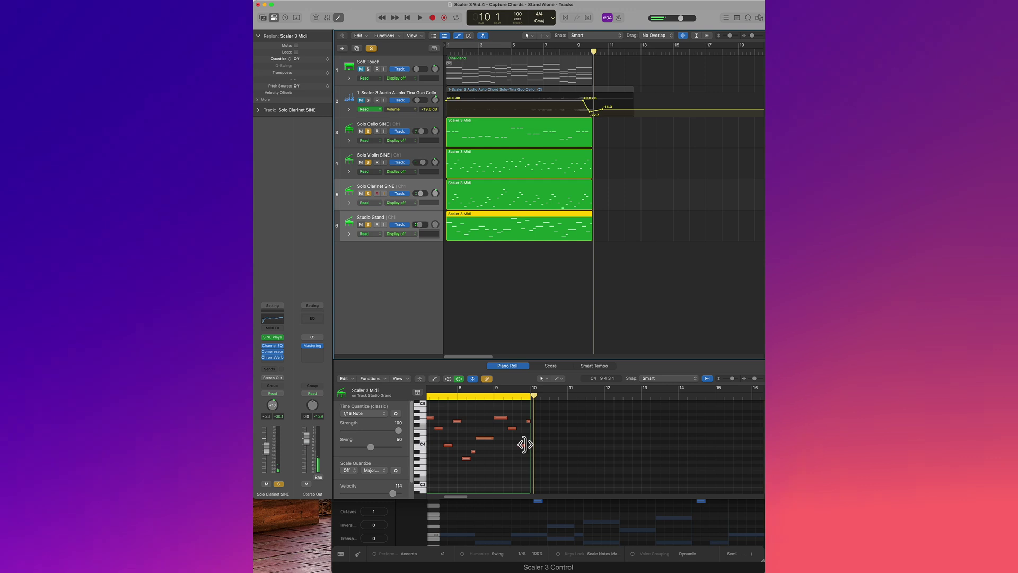
Lengthen one note of the melody part in the Piano Roll.
drag(524, 445, 530, 444)
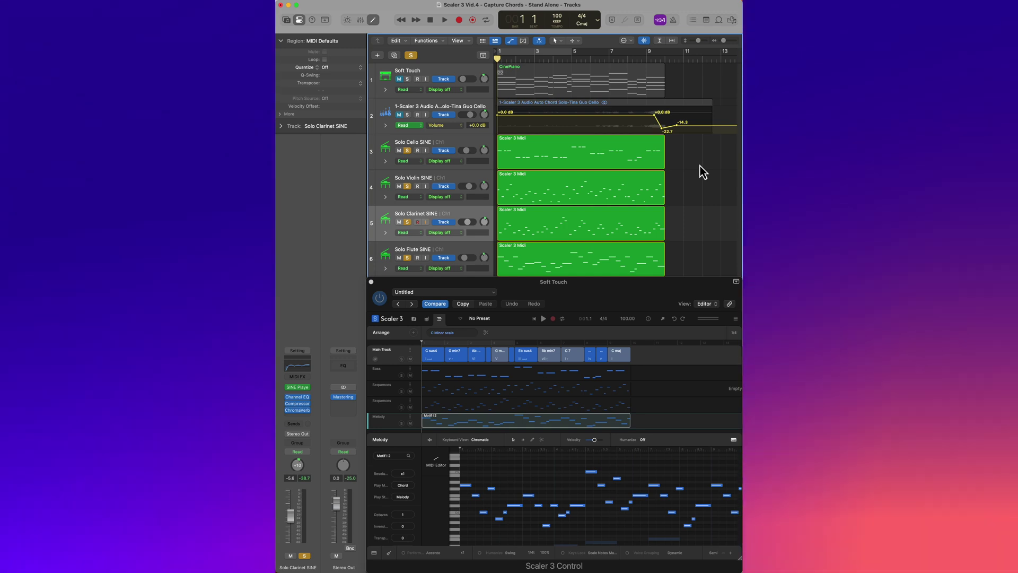
Start playback of the arrangement.
key(space)
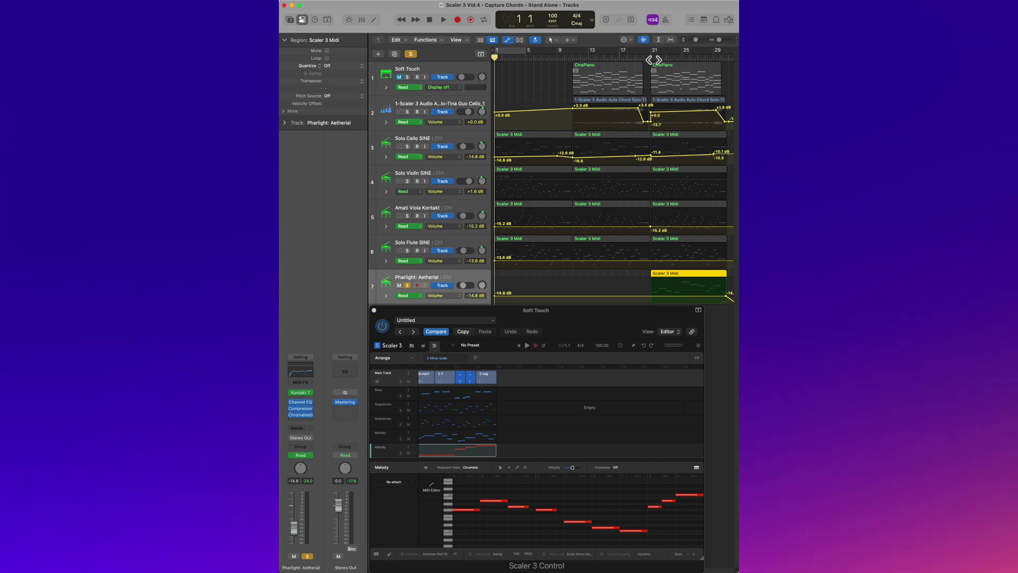
Audition the final section from bar 21, stop, and unsolo the Pharlight: Aetherial track.
click(445, 21)
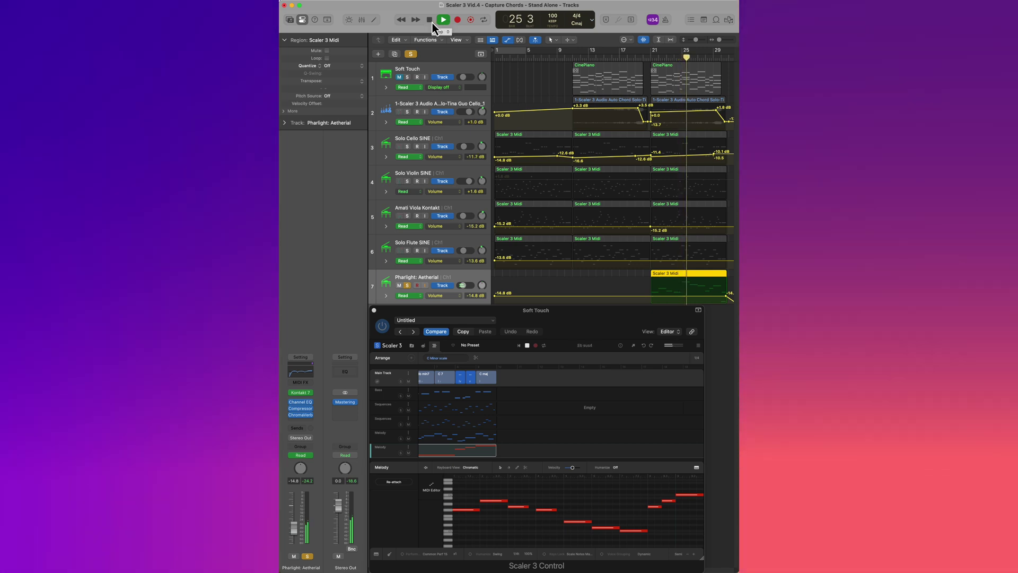
click(429, 20)
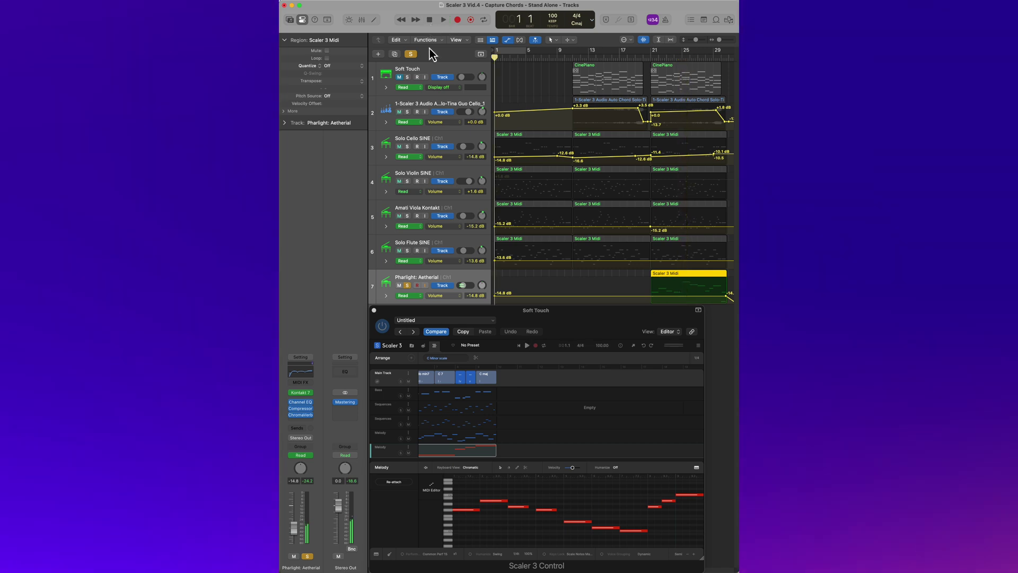
click(406, 287)
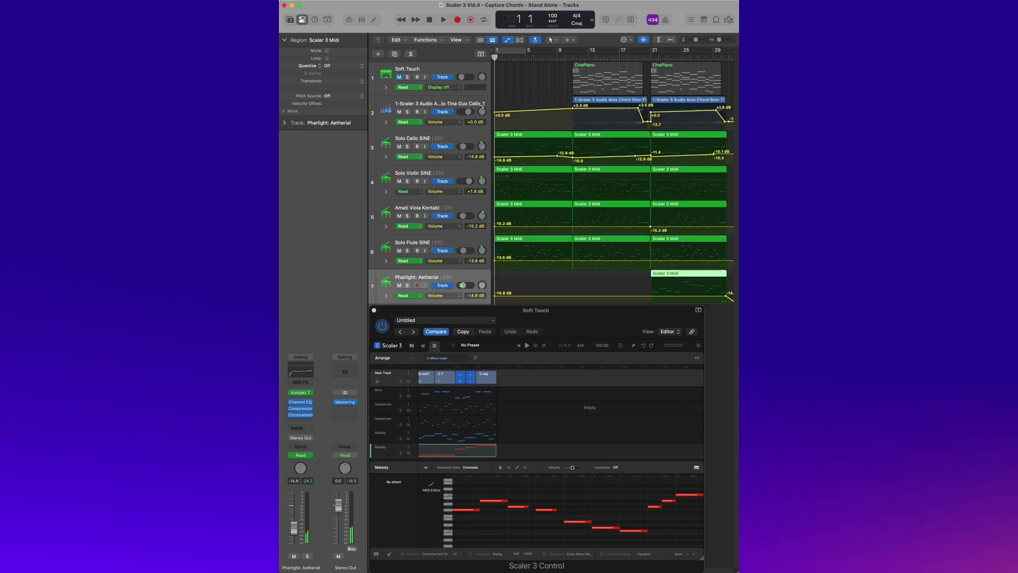